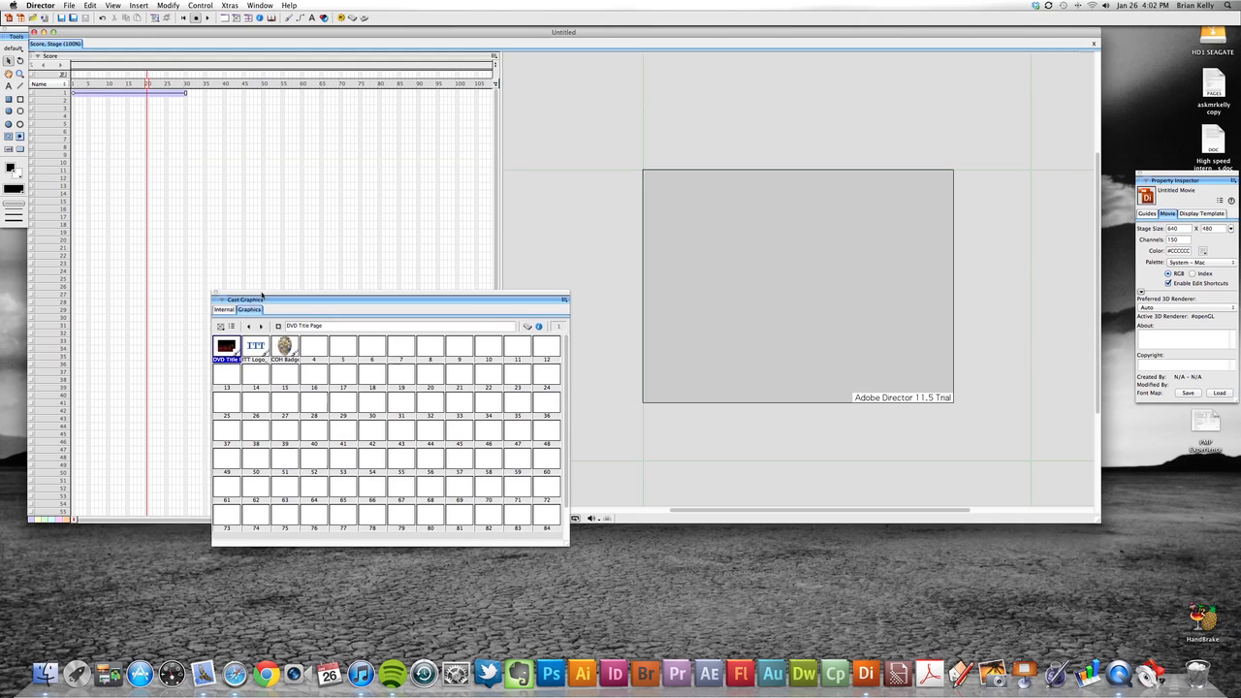
Make the Cast window narrower and taller, reposition it over the Score, and check its Internal and Graphics casts.
drag(545, 546, 486, 574)
drag(383, 299, 378, 311)
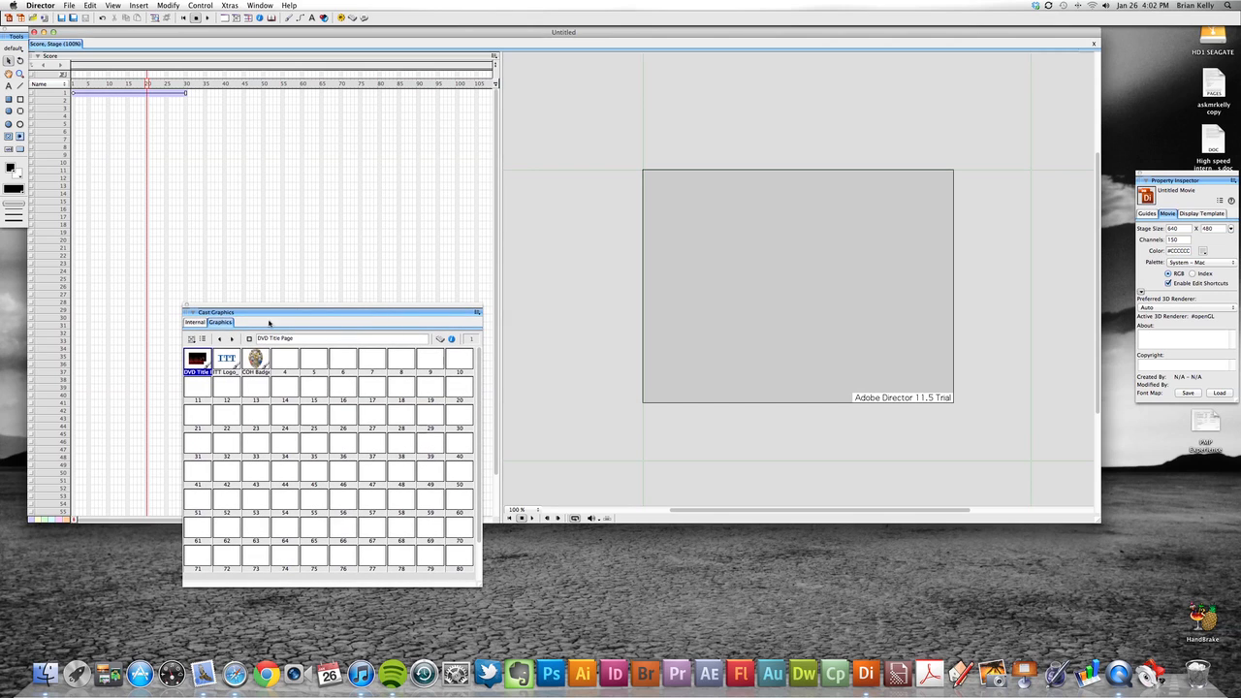
click(195, 324)
click(225, 323)
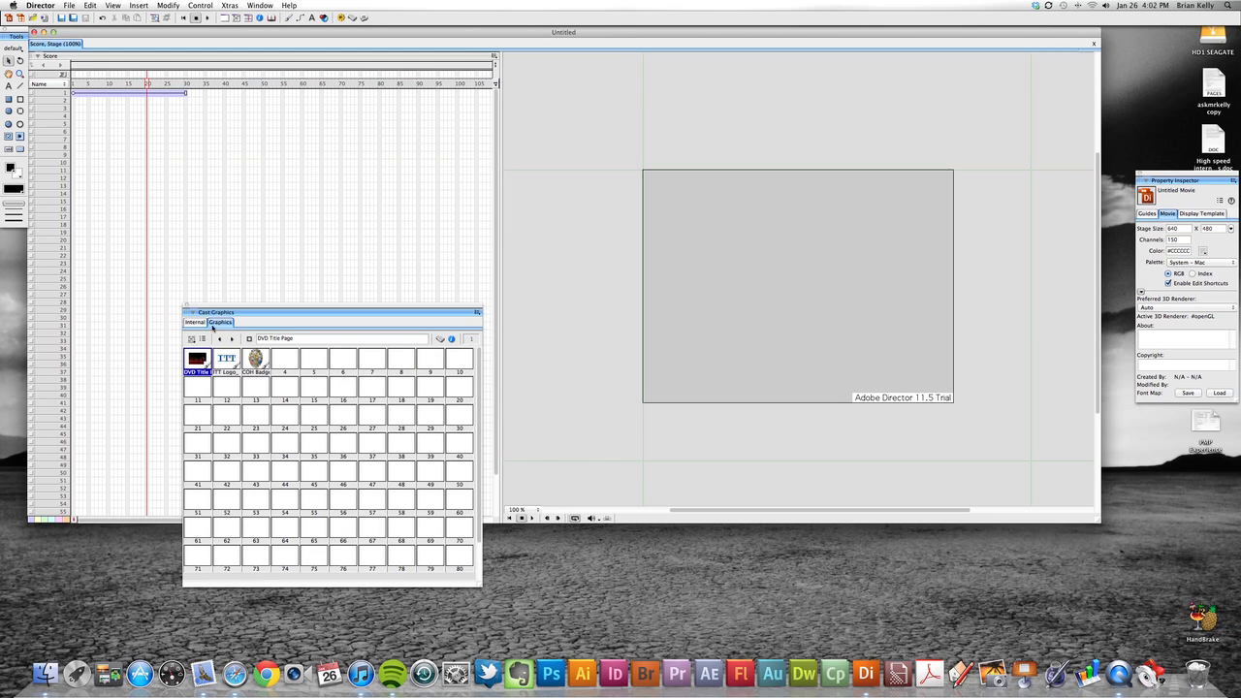
Start a new cast from the Internal cast and name it Audio.
click(190, 326)
right_click(196, 323)
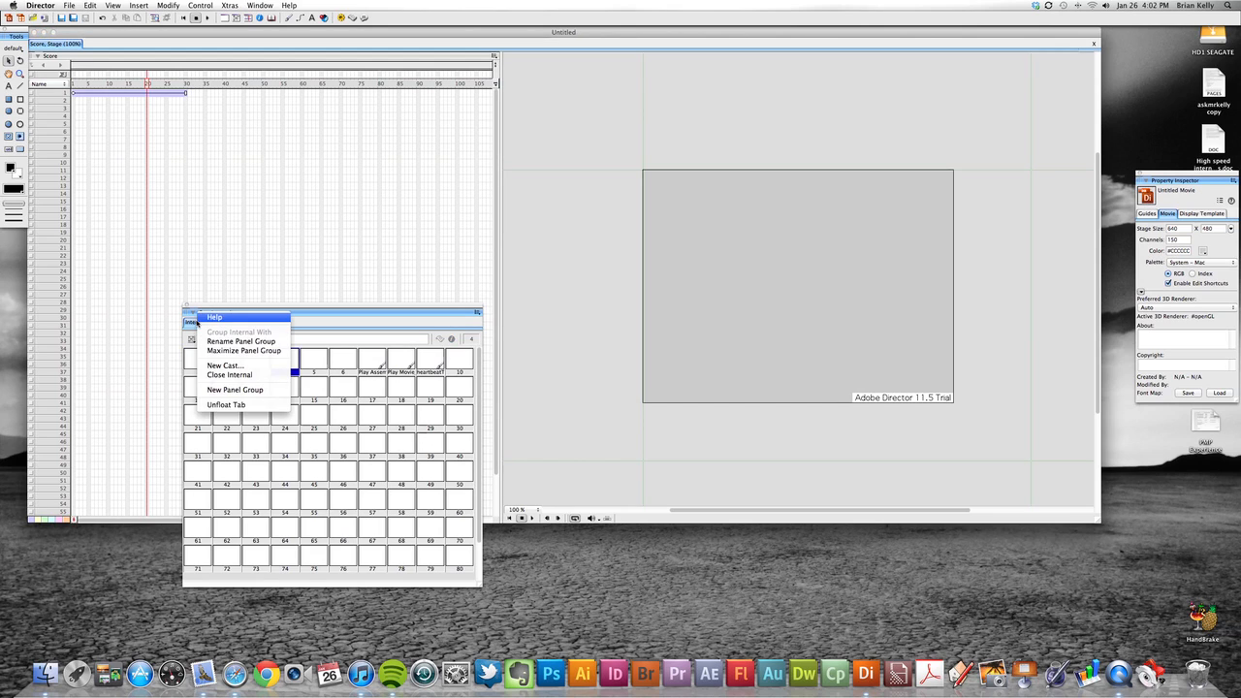
click(225, 365)
drag(613, 316, 609, 307)
text(Audio)
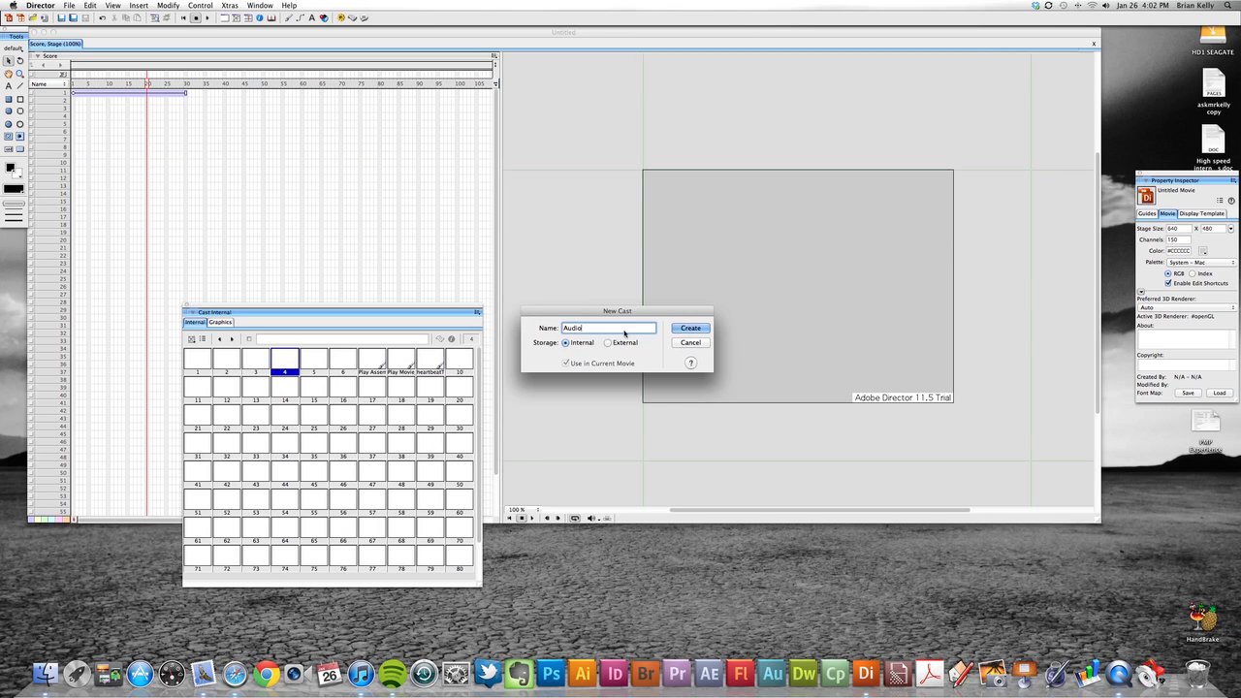
drag(592, 312, 592, 320)
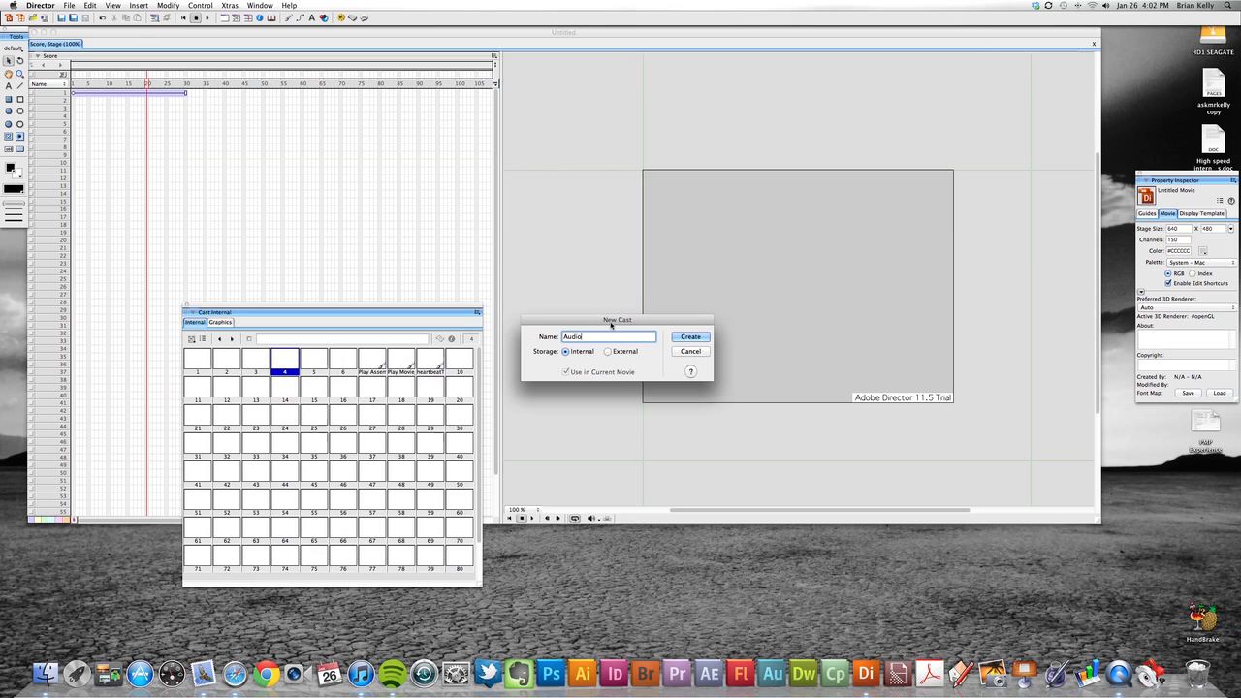
Compare the External and Internal storage options, set storage to Internal, and create the Audio cast.
click(621, 353)
click(590, 352)
drag(598, 327, 597, 325)
click(606, 353)
click(601, 377)
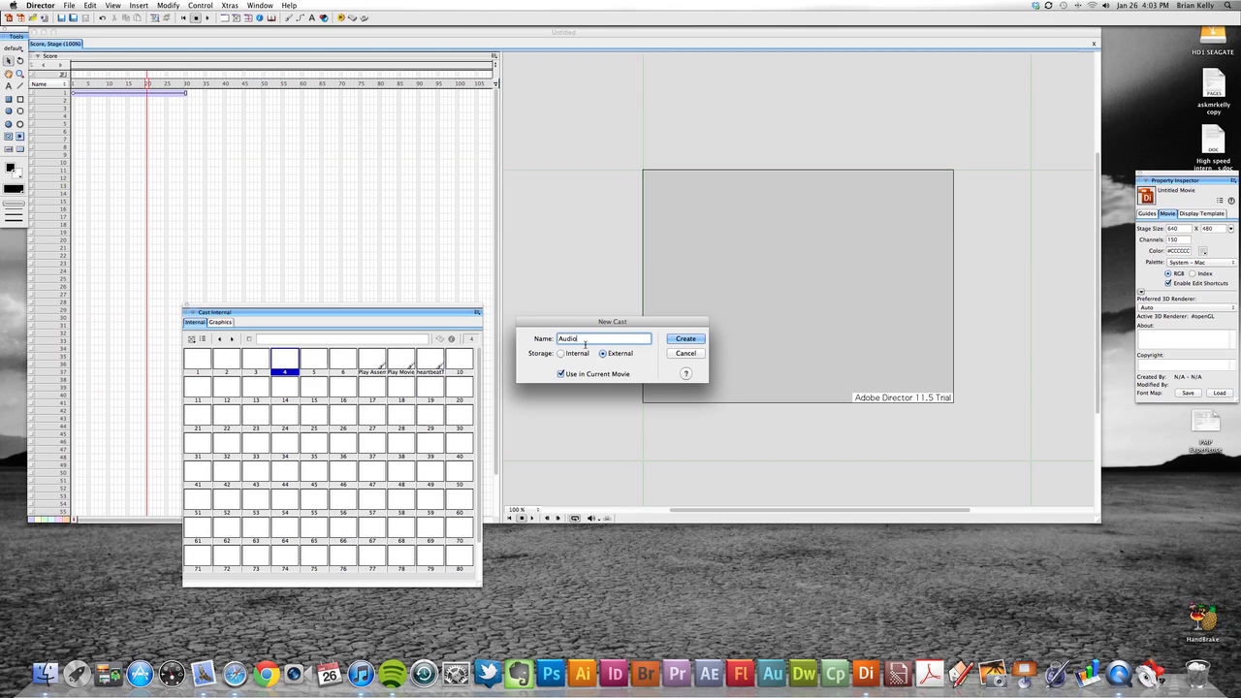
click(580, 353)
key(Return)
View the Audio cast, compare it with the Graphics cast, and look through the Graphics cast's thumbnail slots.
click(221, 322)
click(242, 322)
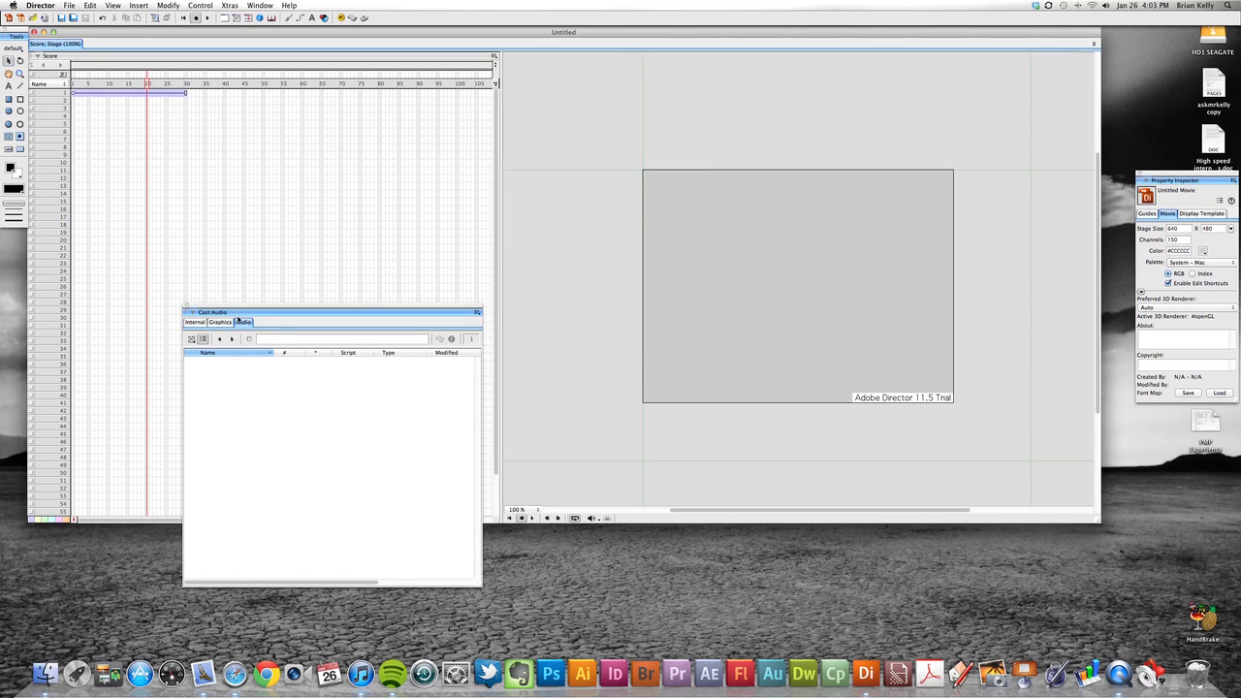
drag(255, 308, 295, 254)
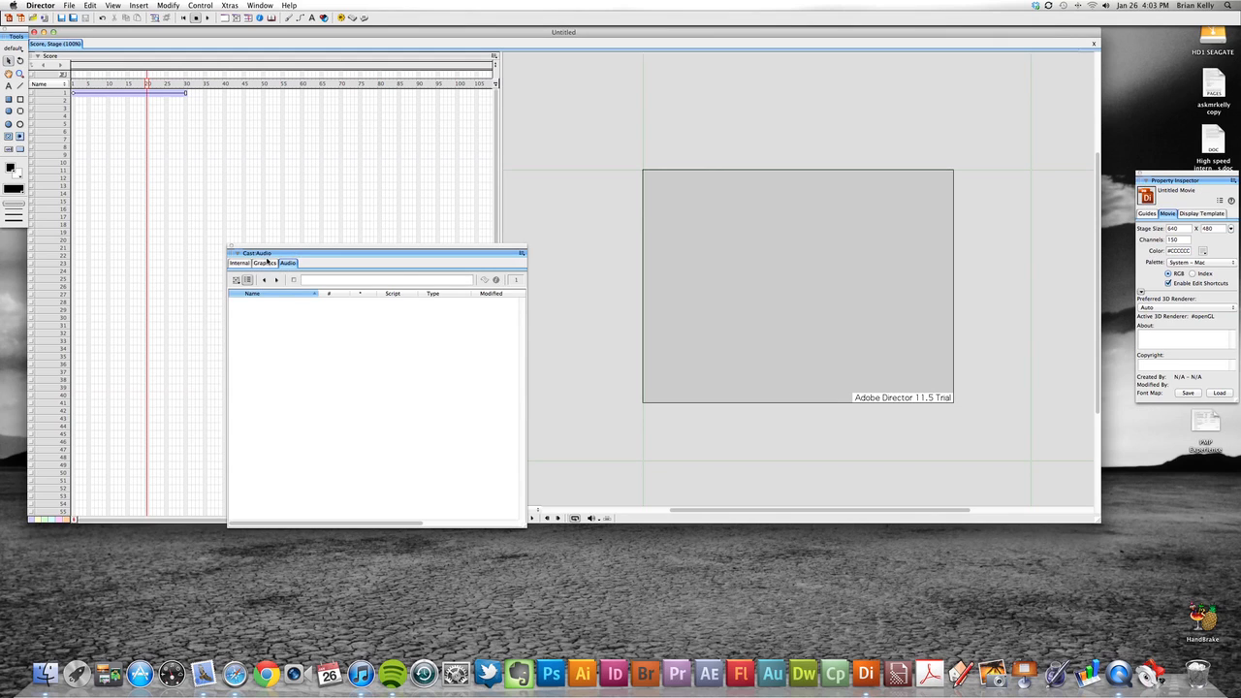
click(266, 263)
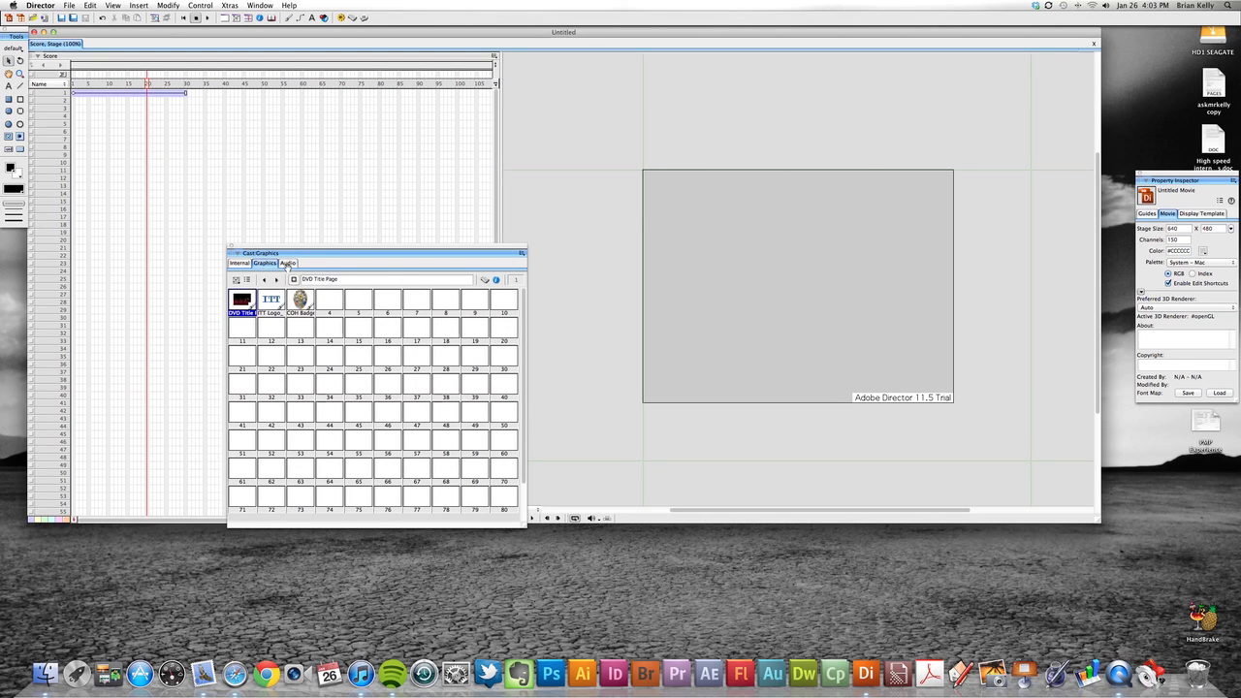
scroll(248, 284, down, 10)
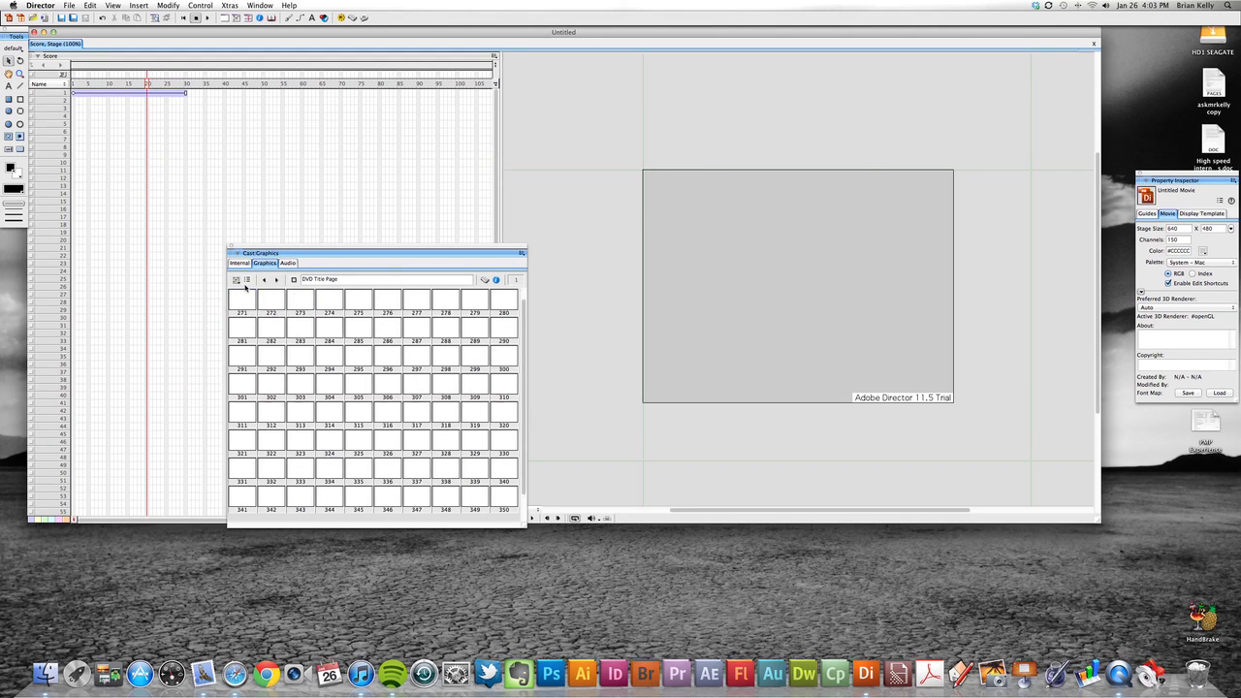
scroll(247, 285, down, 7)
scroll(249, 287, up, 20)
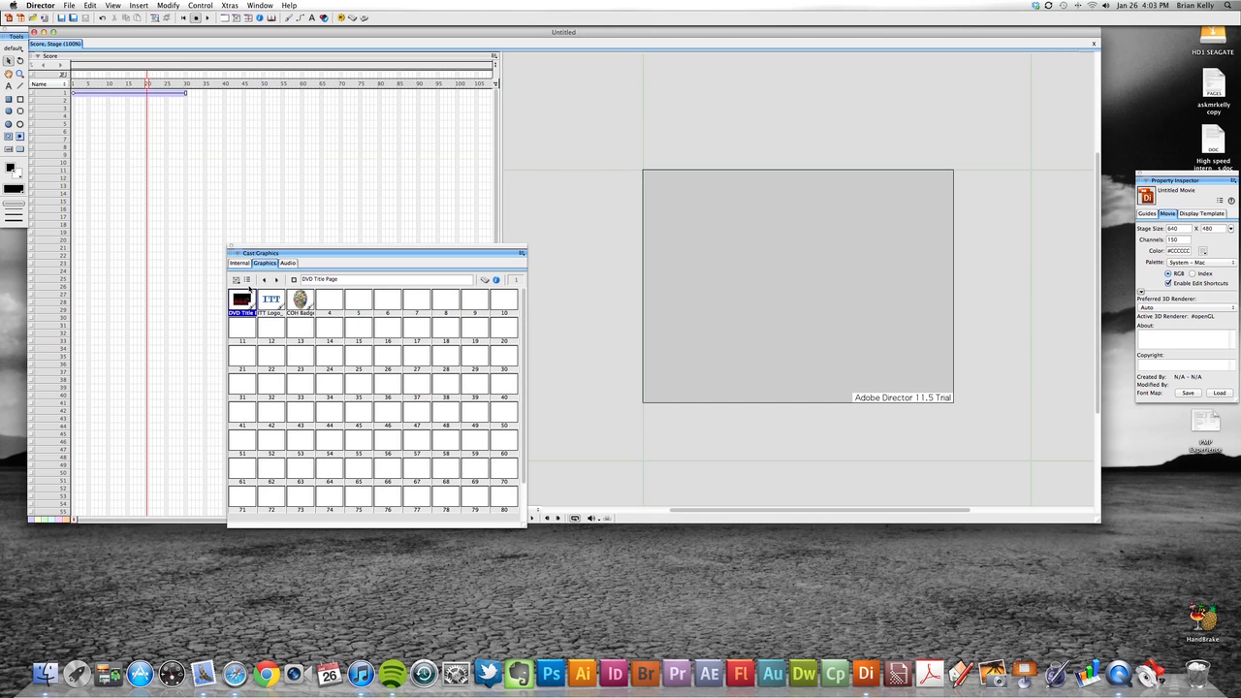
Show the Graphics cast as a list and examine the name, number, type and modified details of its members.
click(248, 280)
click(264, 304)
key(Down)
key(Down)
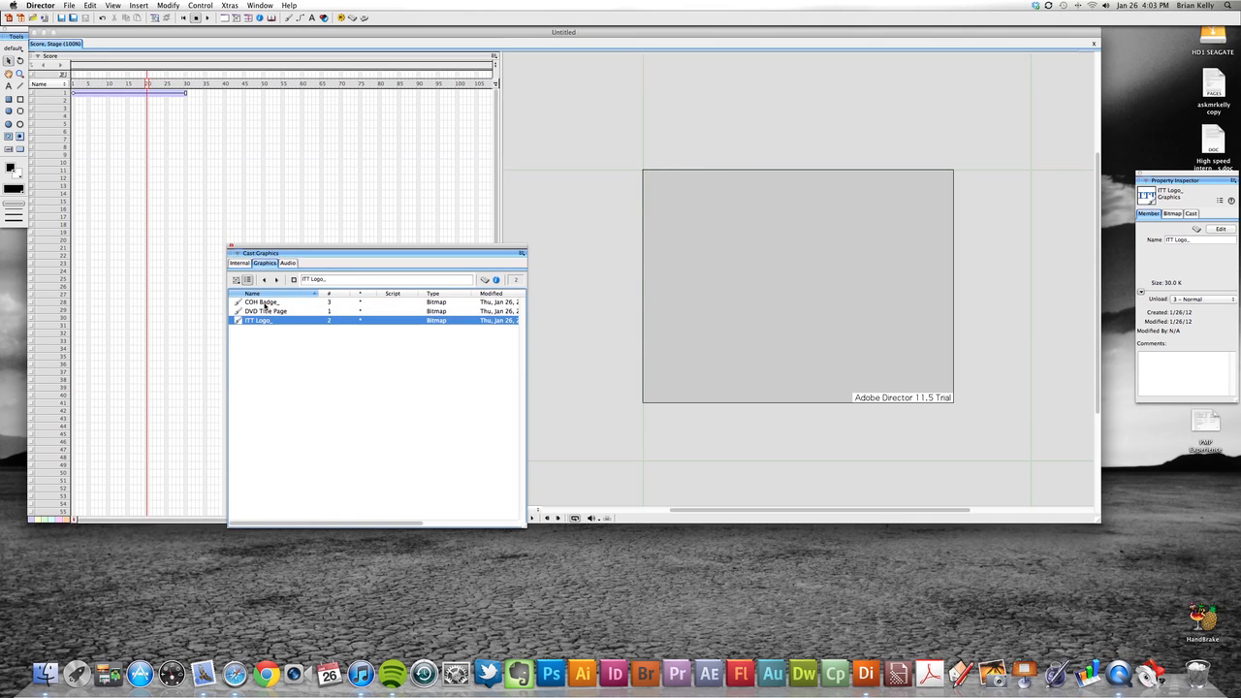
click(324, 302)
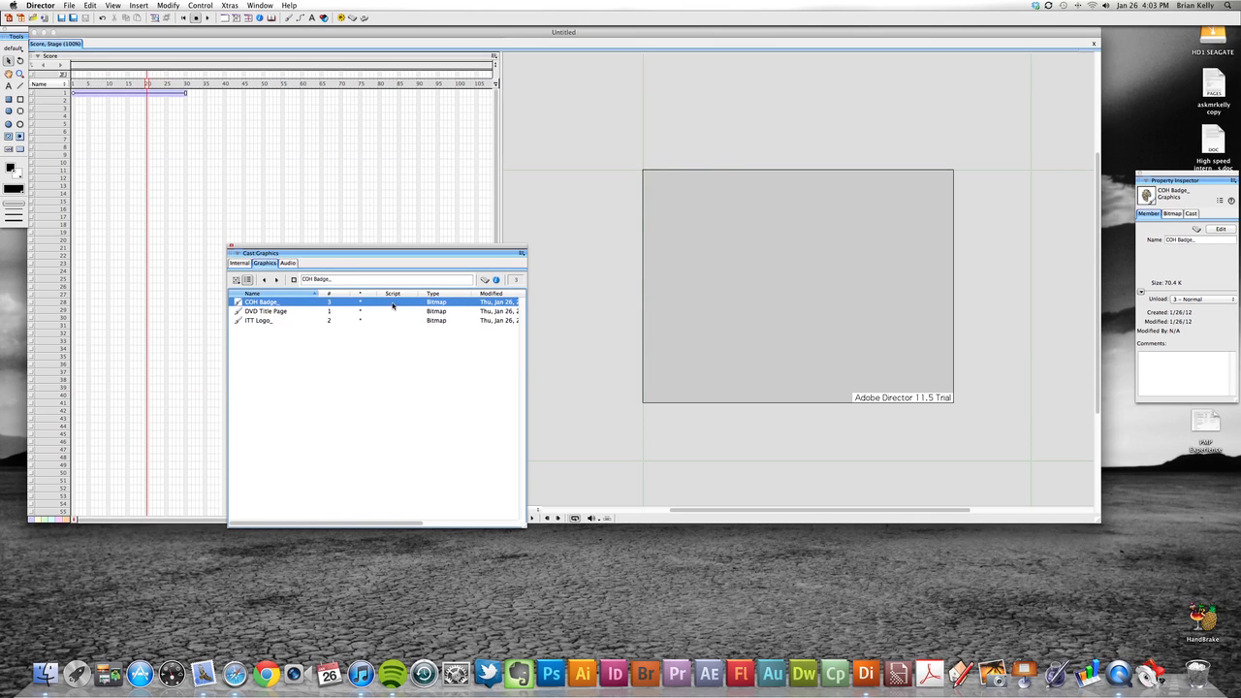
drag(474, 294, 469, 294)
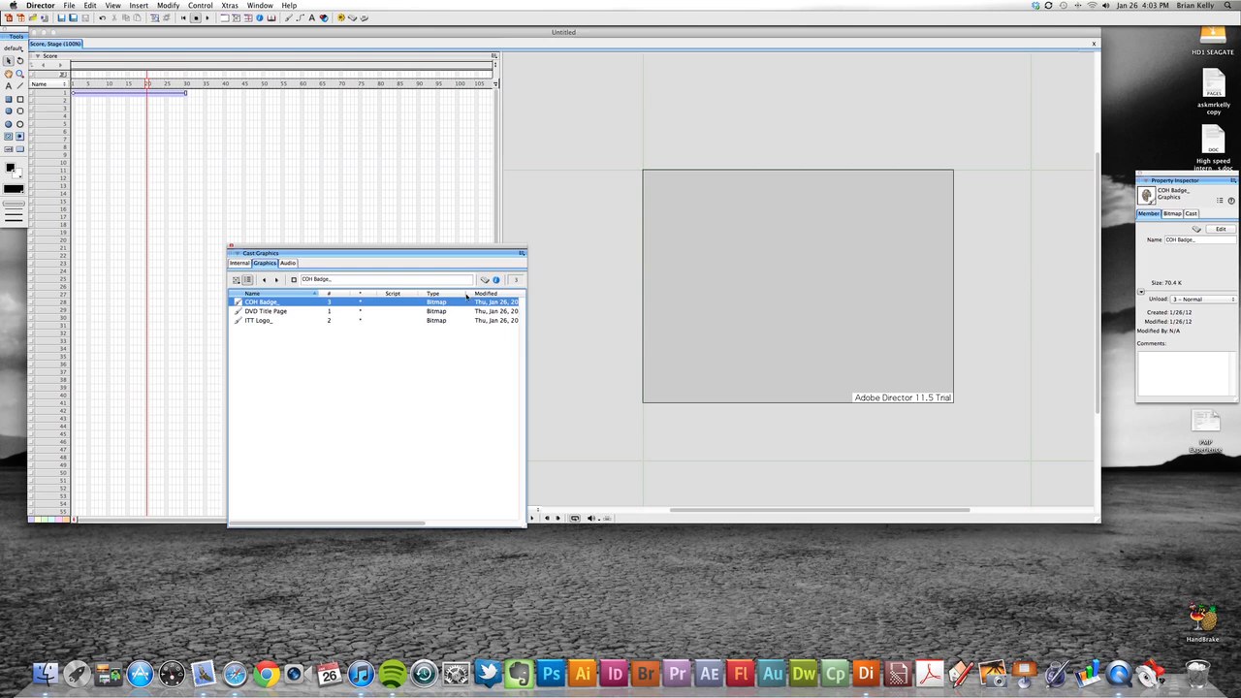
click(528, 327)
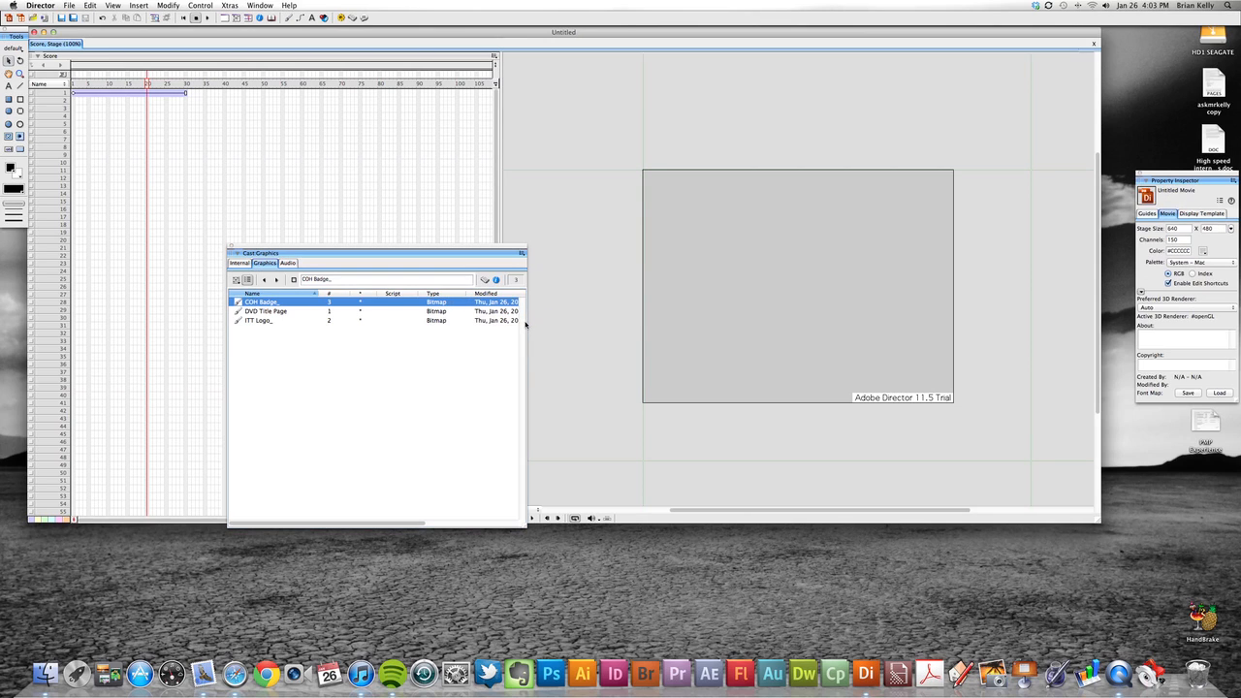
click(527, 325)
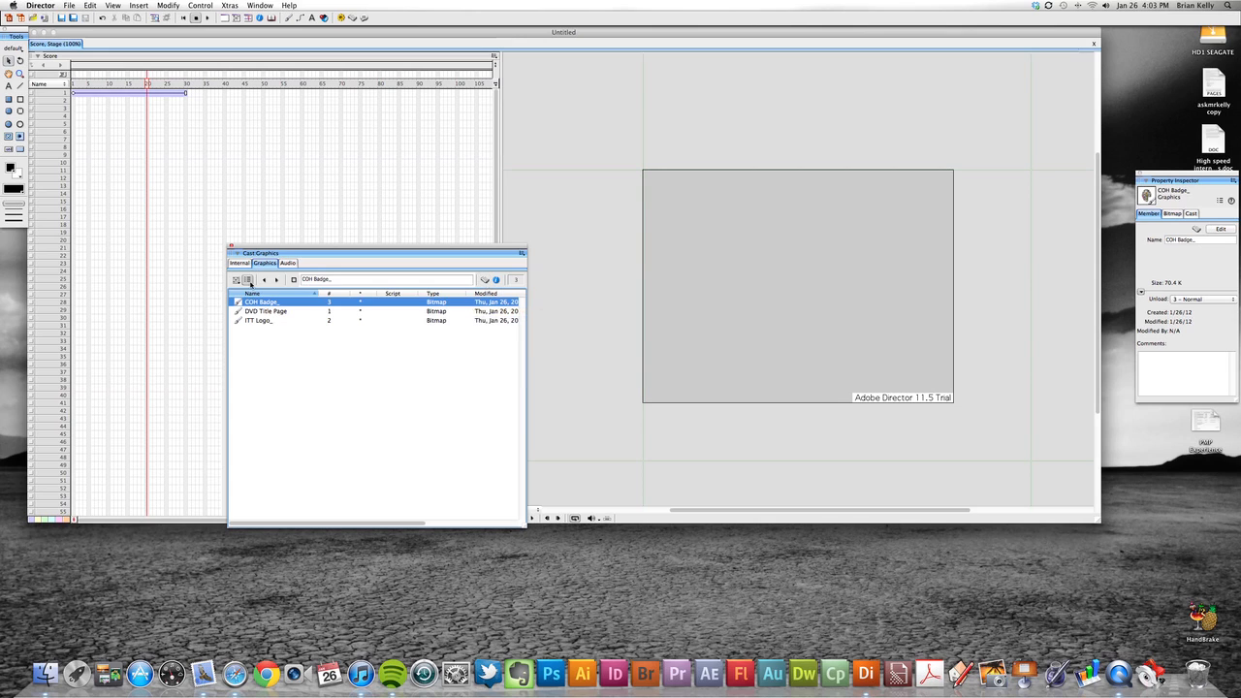
Return the Graphics cast to thumbnail view, check the list of available casts, and browse through its members.
click(248, 283)
click(276, 303)
click(302, 302)
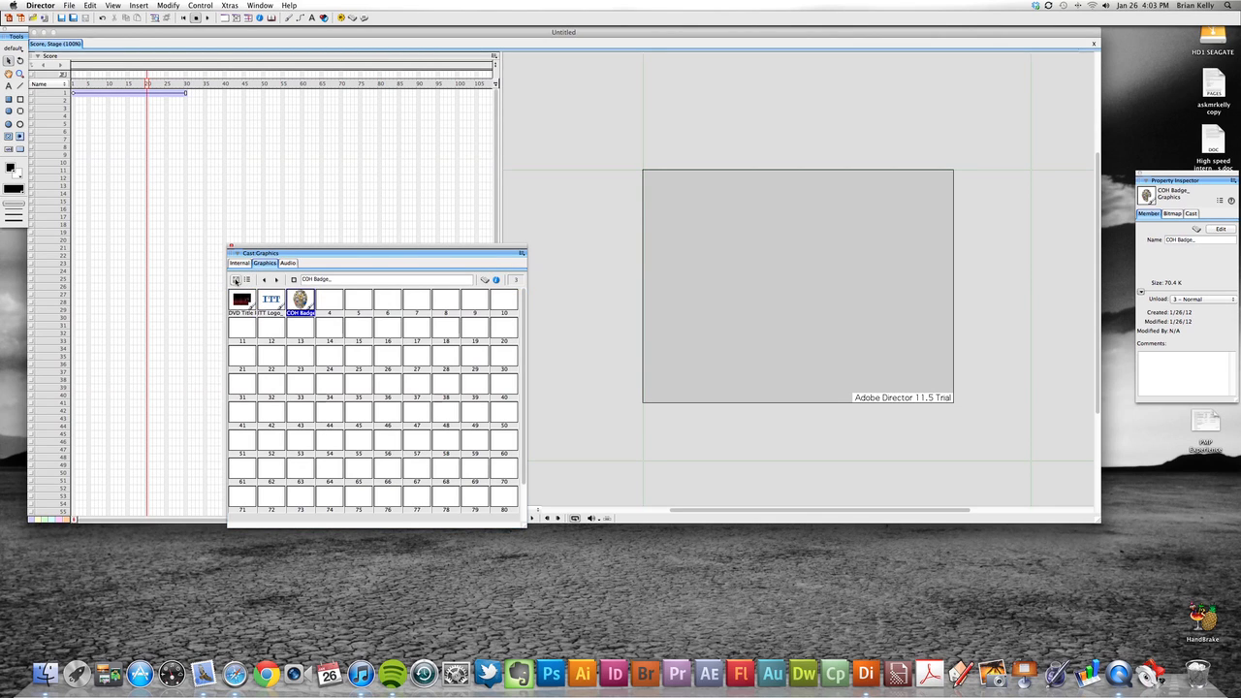
click(235, 282)
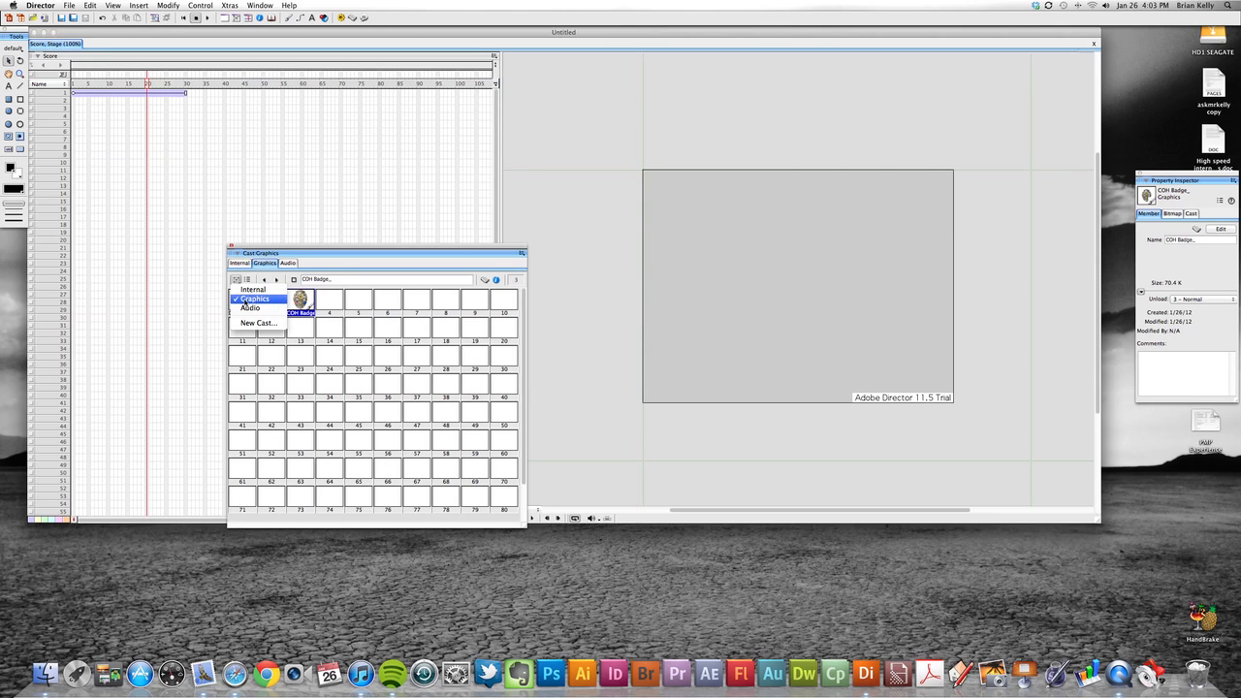
click(276, 281)
click(278, 281)
click(265, 281)
click(265, 281)
click(278, 282)
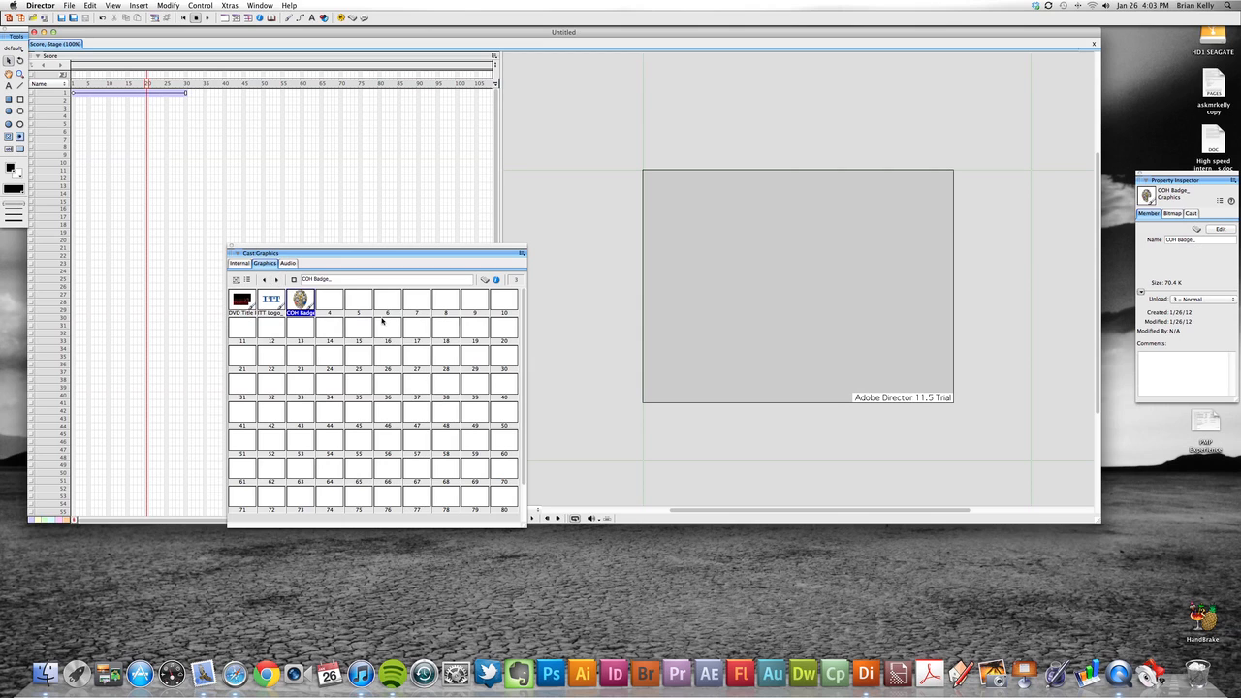
Open the script of the COH Badge_ cast member, move the Cast window clear, and return to the Score and Stage.
click(485, 280)
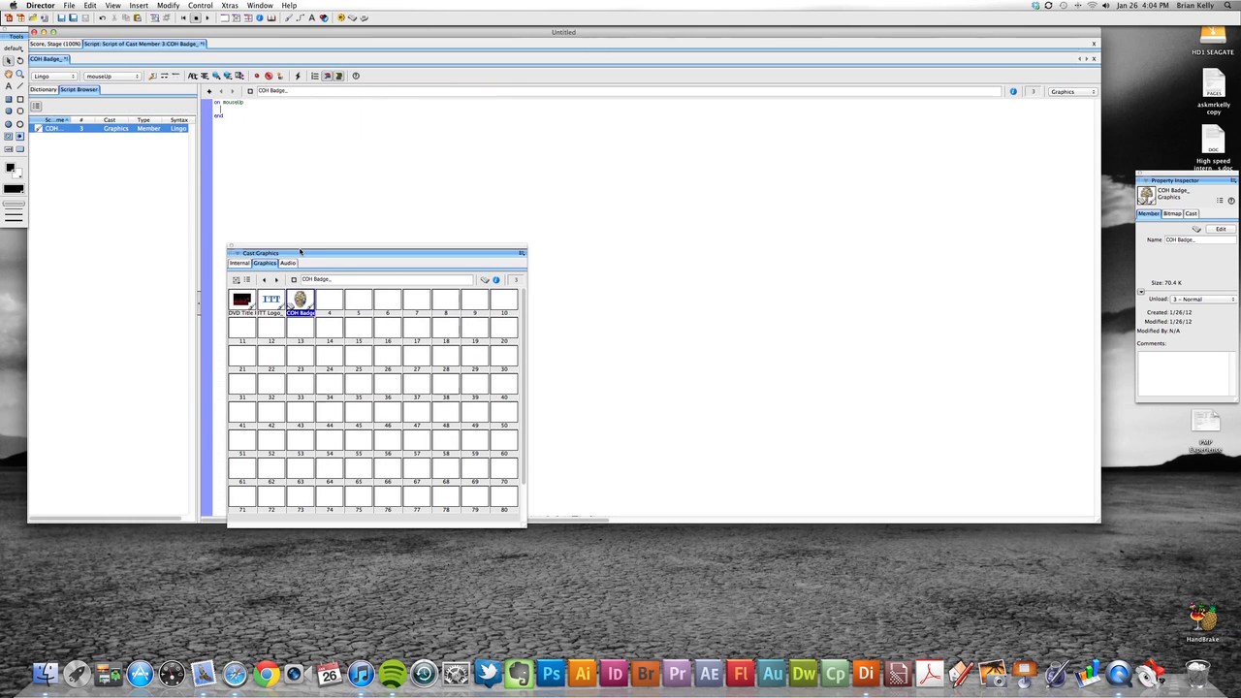
drag(306, 246, 319, 243)
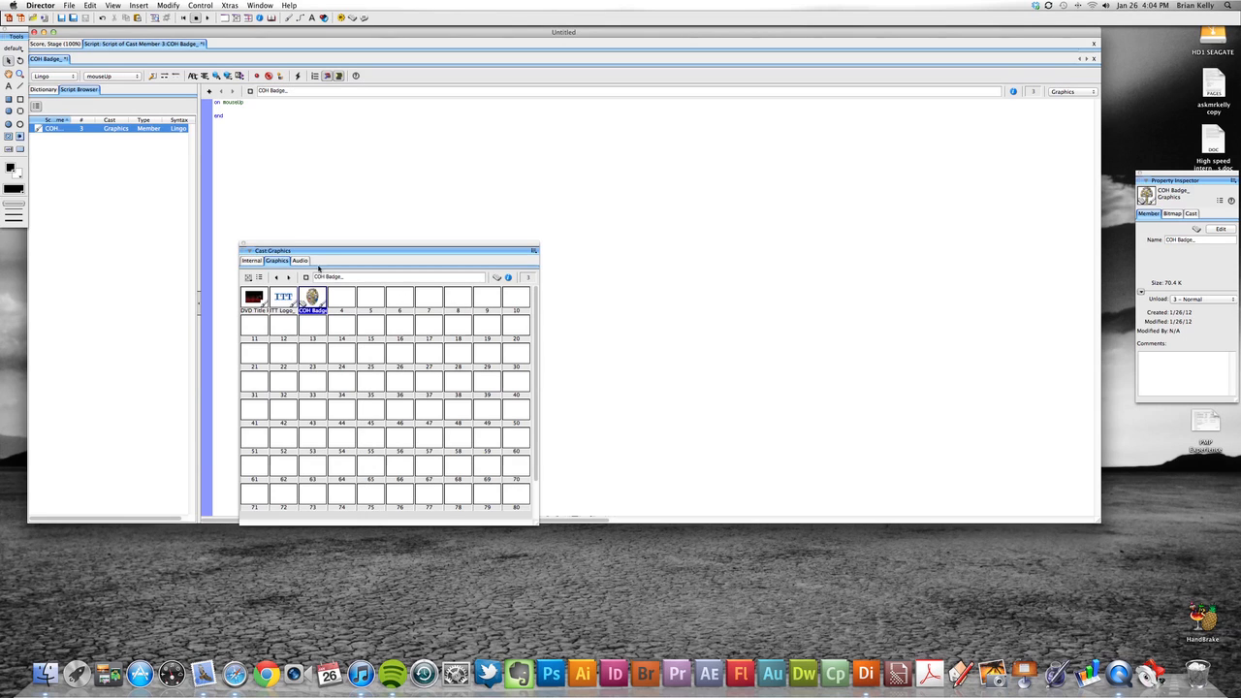
drag(294, 248, 292, 361)
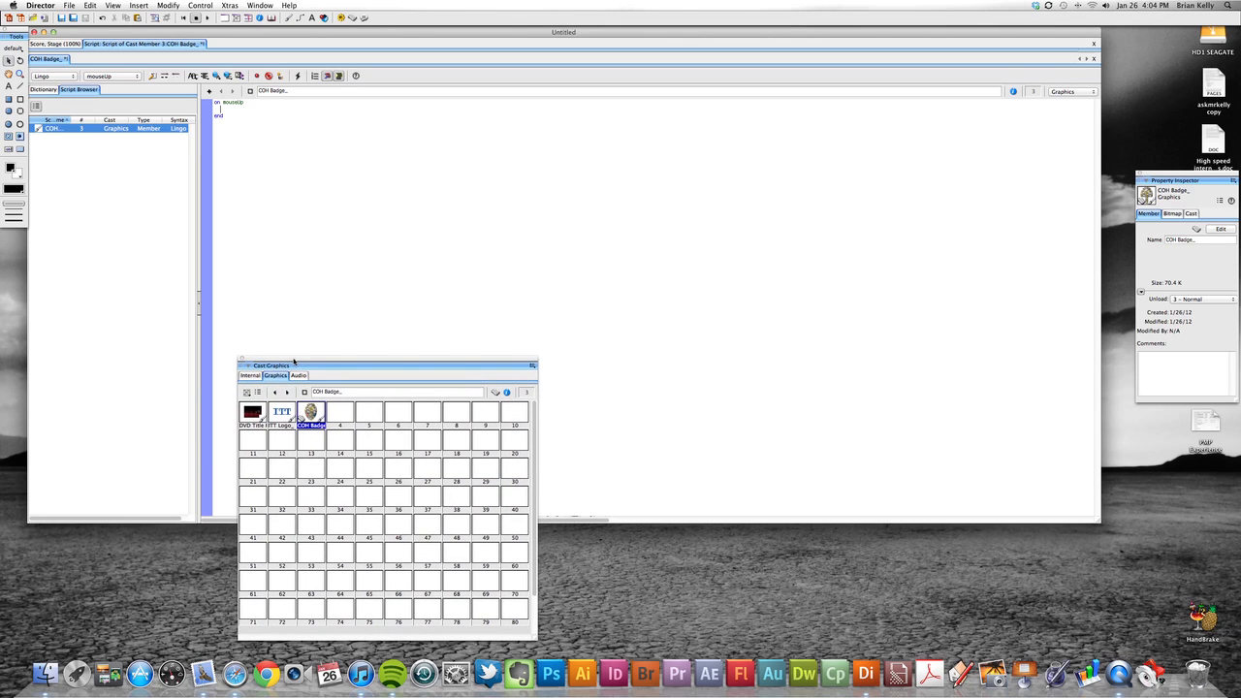
click(59, 45)
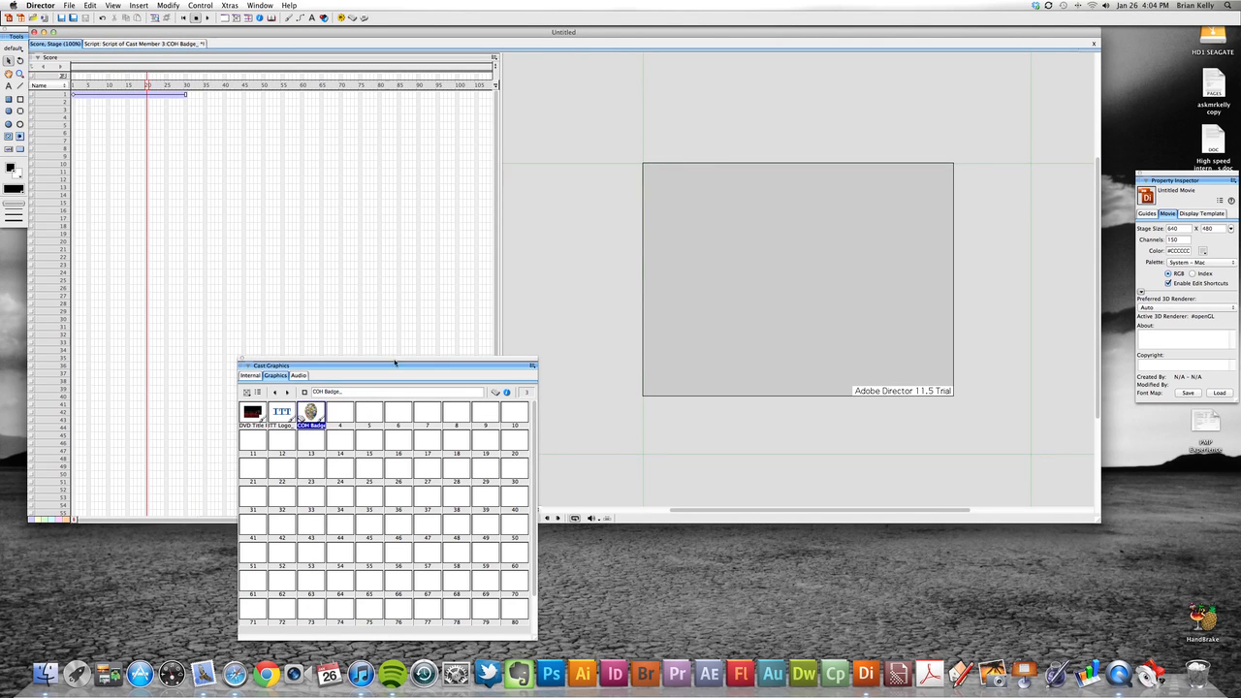
drag(392, 364, 358, 326)
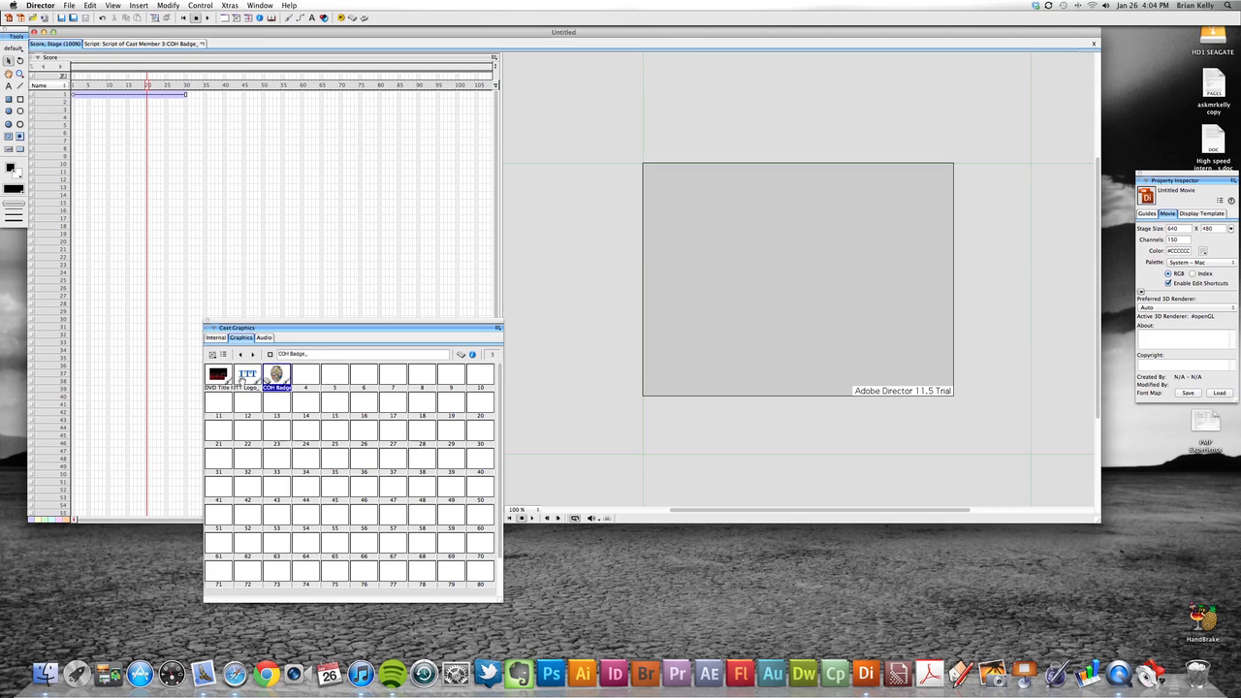
Place the DVD Title Page graphic from the Graphics cast onto the stage.
click(218, 375)
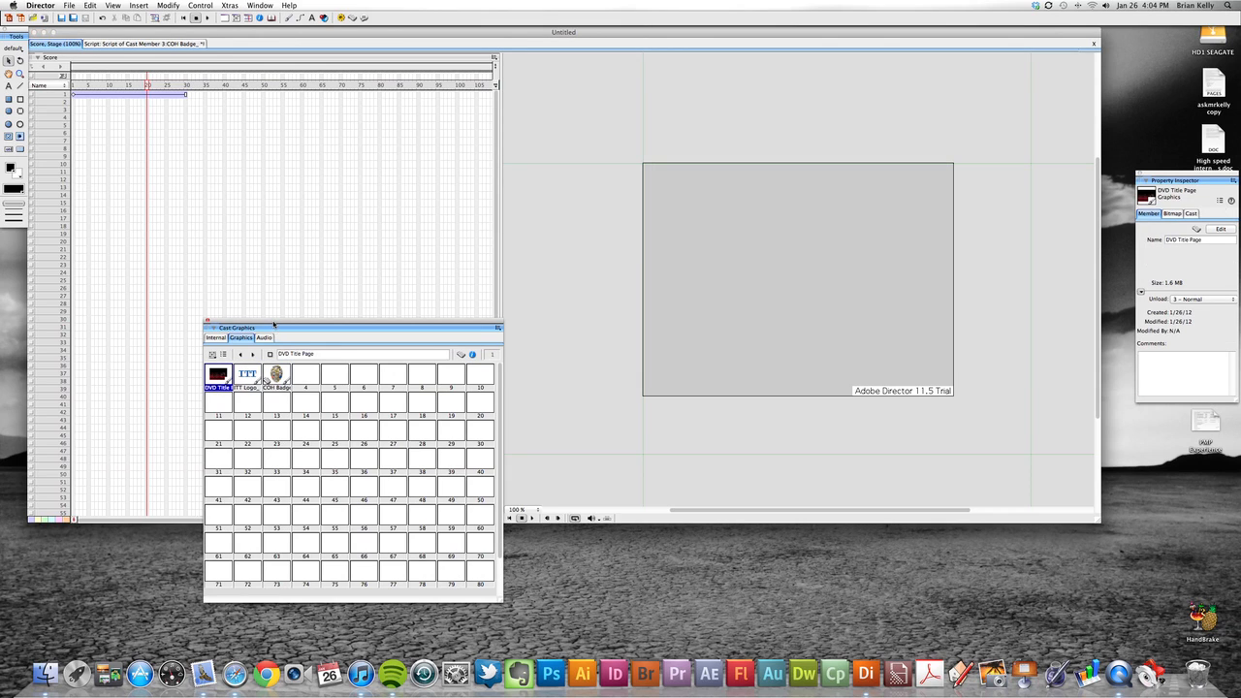
drag(275, 324, 324, 322)
drag(255, 384, 813, 280)
click(759, 268)
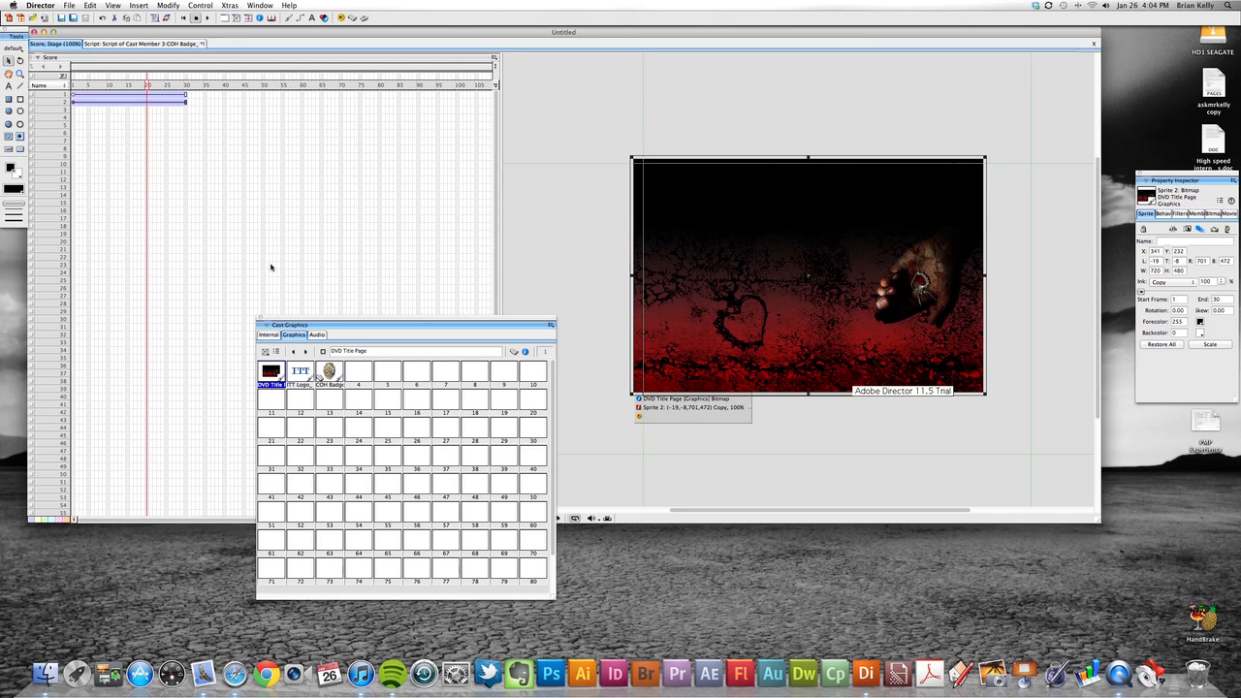
Delete the sprites in channels 1 and 2 of the Score.
click(153, 96)
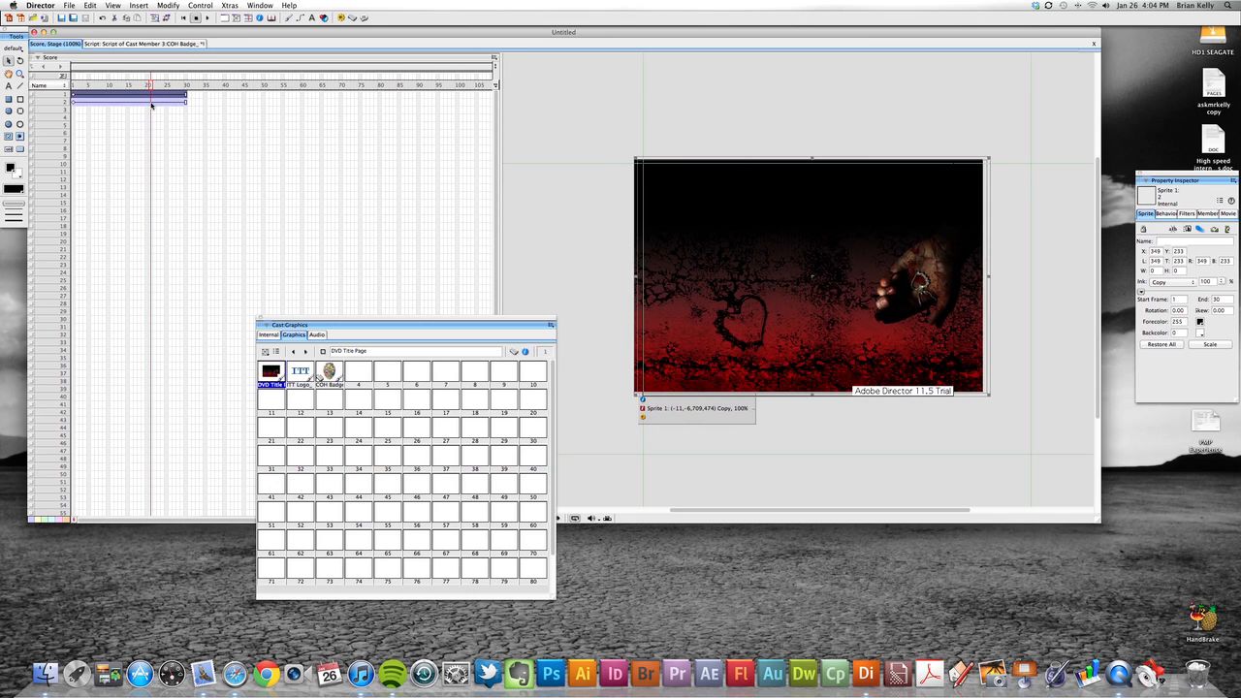
shift+click(152, 102)
key(Delete)
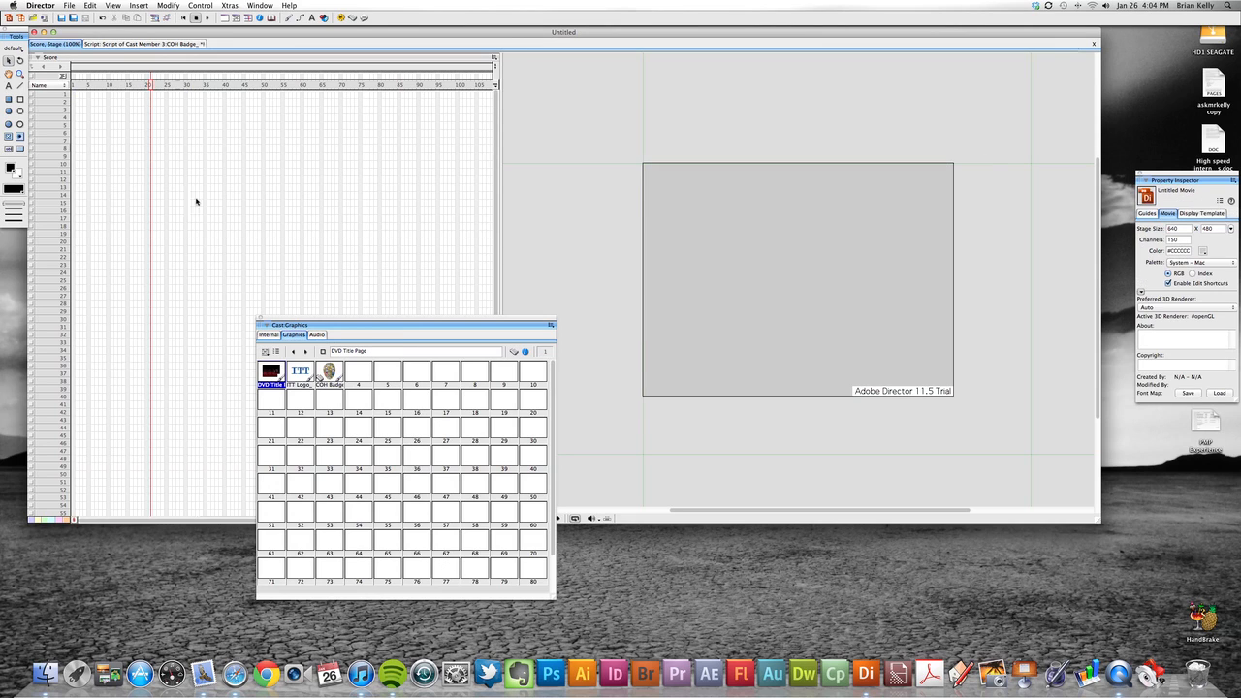
Add the DVD Title Page member from the Graphics cast to the empty stage as the sprite in channel 1.
drag(423, 326, 385, 306)
click(264, 360)
click(286, 362)
click(265, 361)
click(287, 362)
click(239, 358)
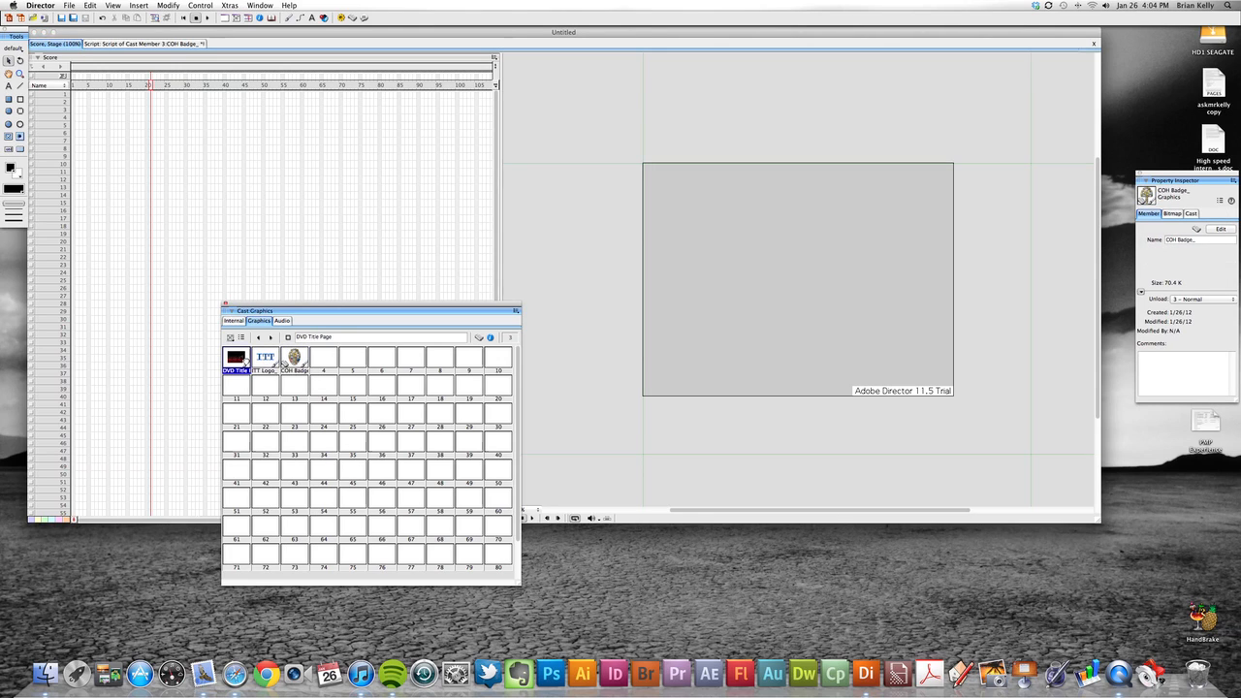
drag(244, 355, 804, 281)
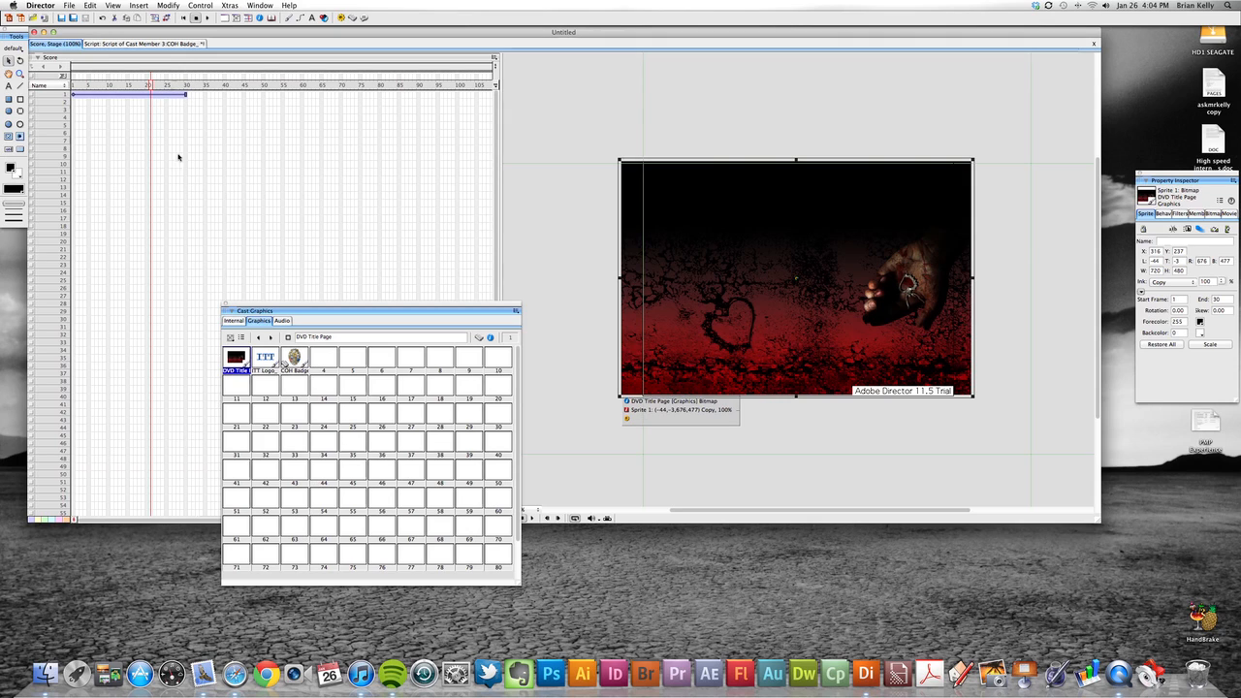
Reposition the DVD Title Page sprite over the stage area at about X 334, Y 237.
mouse_move(374, 304)
mouse_down()
mouse_move(385, 308)
mouse_move(365, 299)
mouse_up()
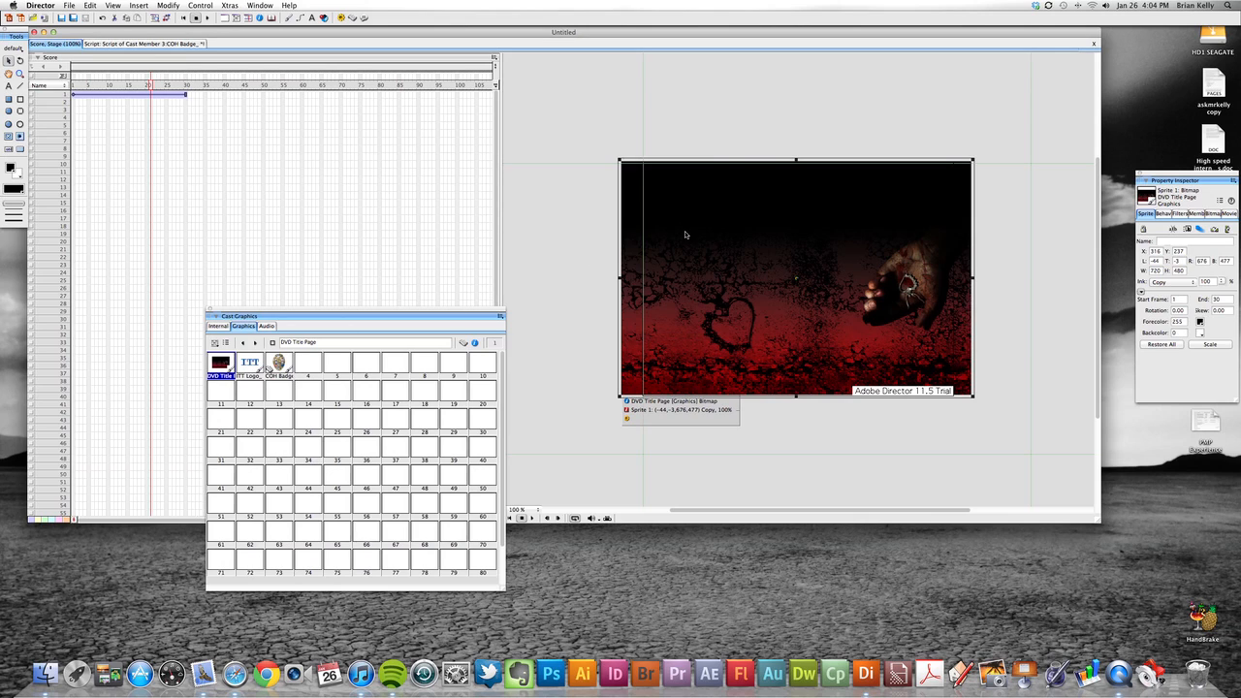
drag(766, 248, 798, 258)
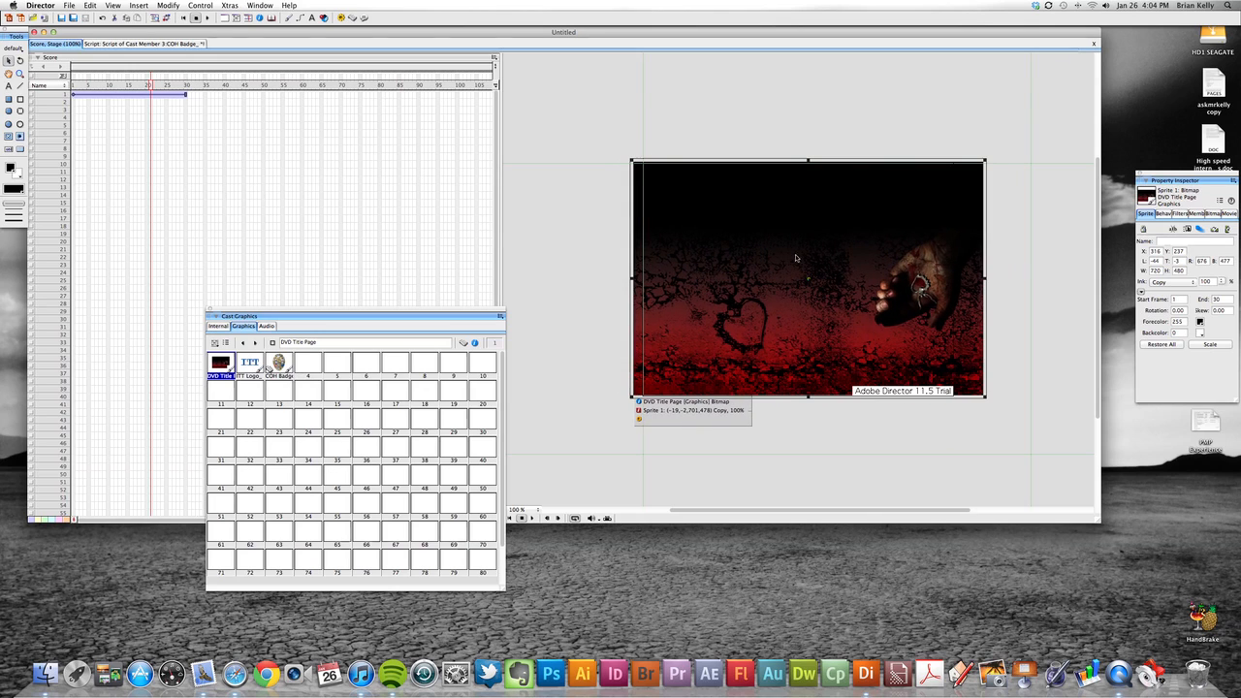
click(999, 260)
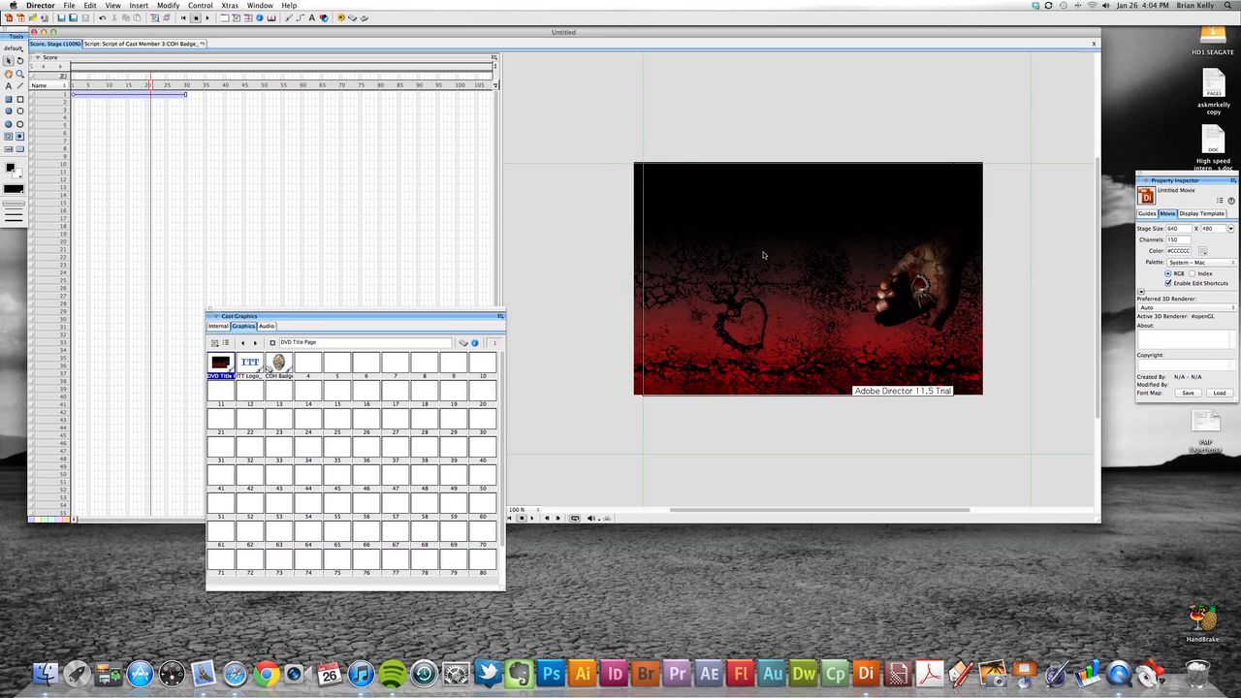
drag(837, 235, 833, 234)
Select the DVD Title Page sprite in channel 1 of the Score and pick its end frame at frame 30.
click(579, 249)
click(176, 95)
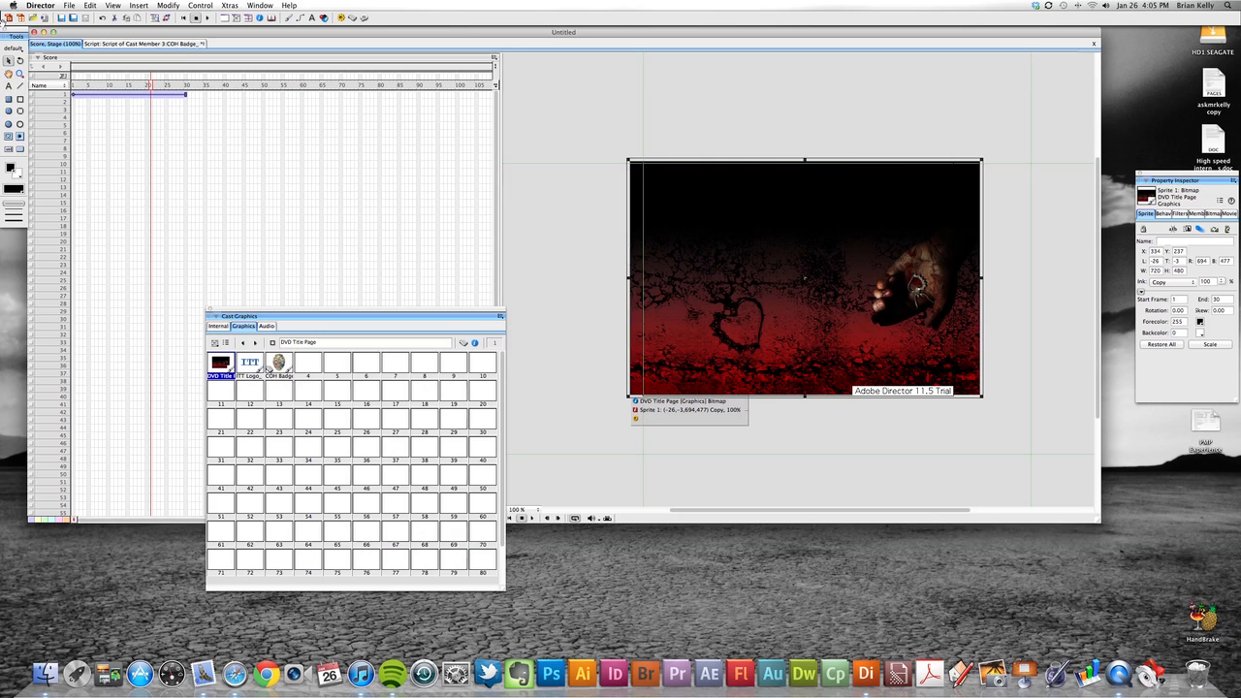
click(184, 95)
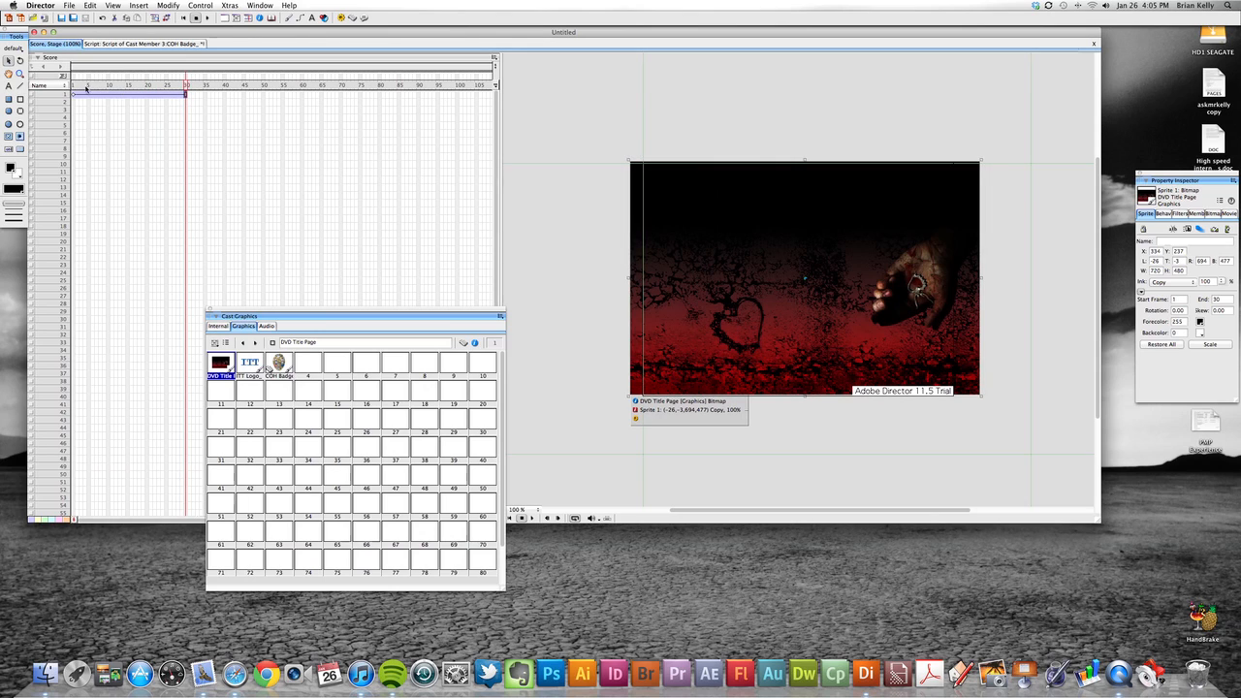
Select the DVD Title Page sprite in channel 1 and scrub the playhead through its frames to about frame 14.
click(88, 97)
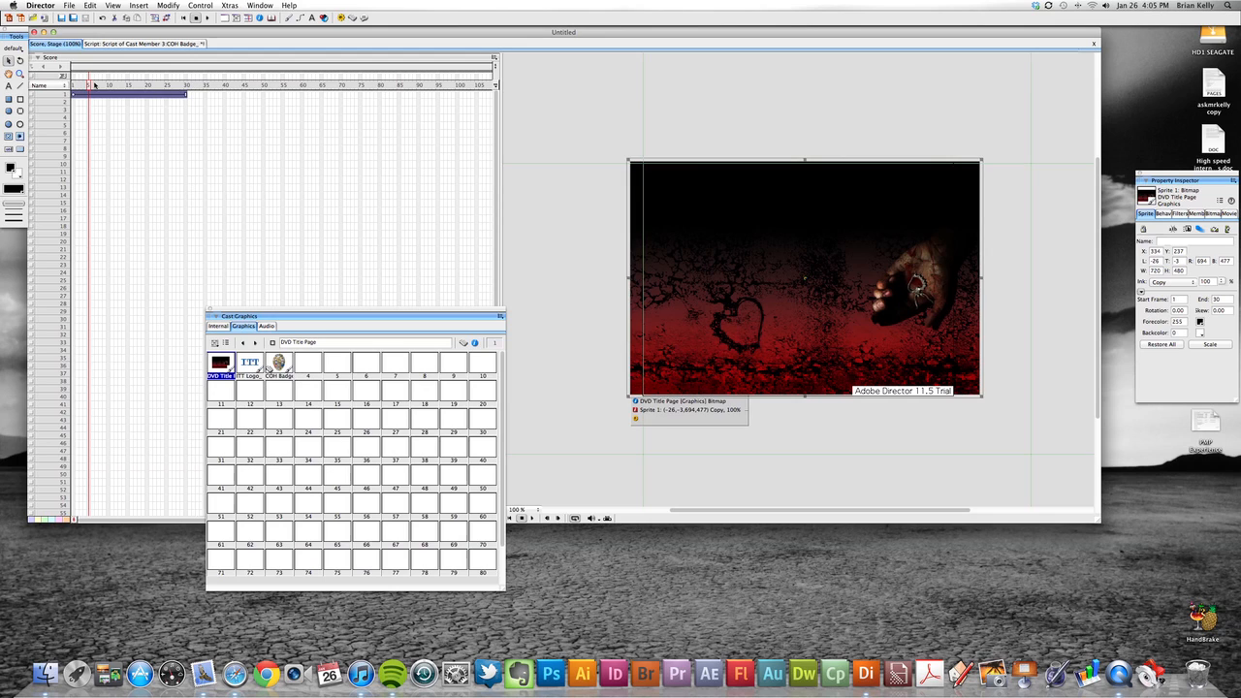
drag(88, 85, 125, 89)
click(152, 92)
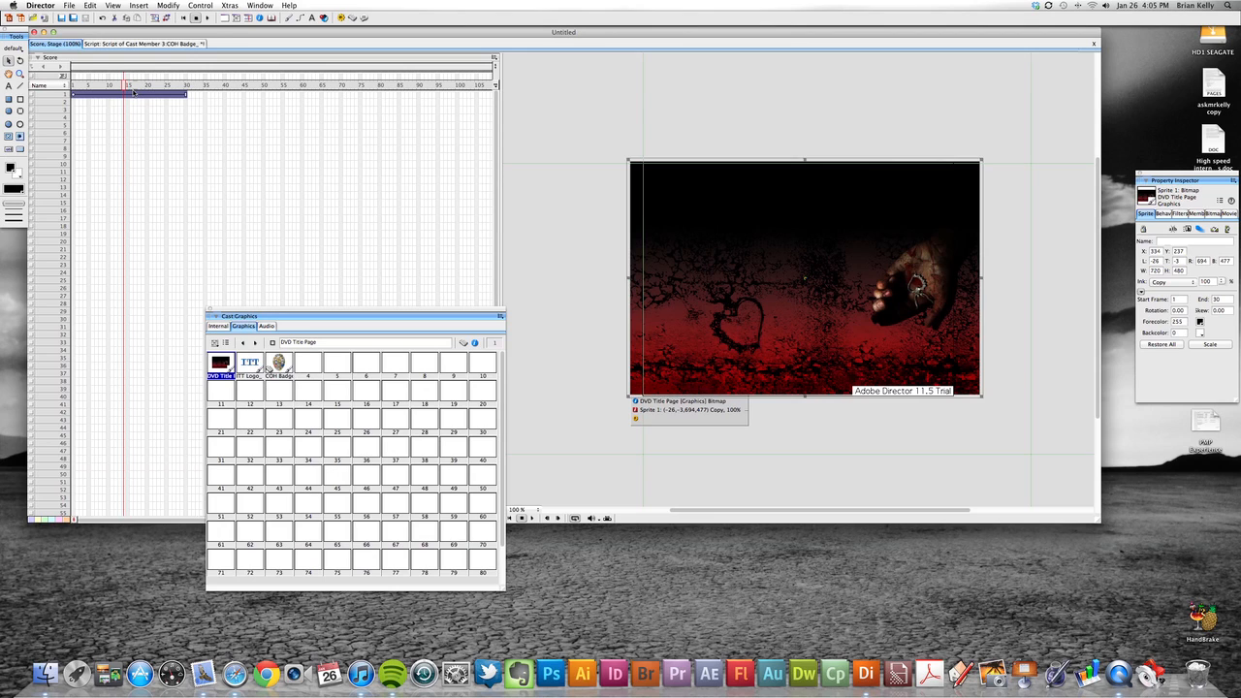
Label the Score's sprites by cast member and shift the Cast window further over the Score.
click(65, 85)
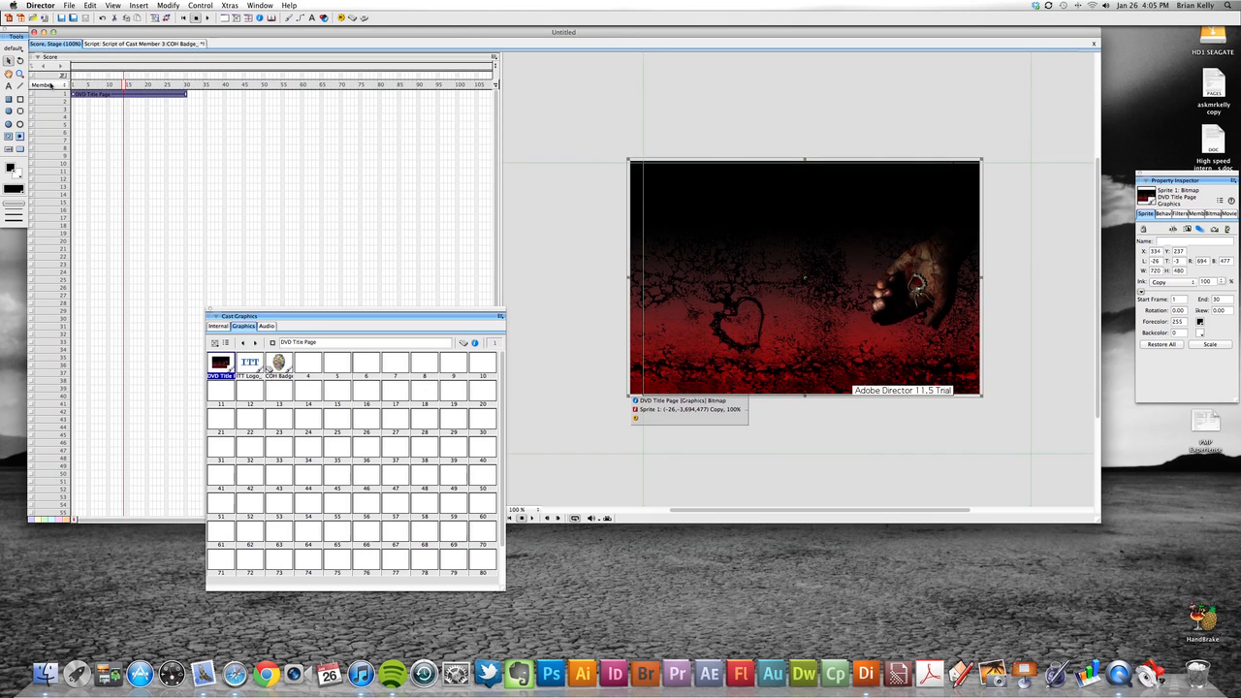
click(91, 101)
click(98, 95)
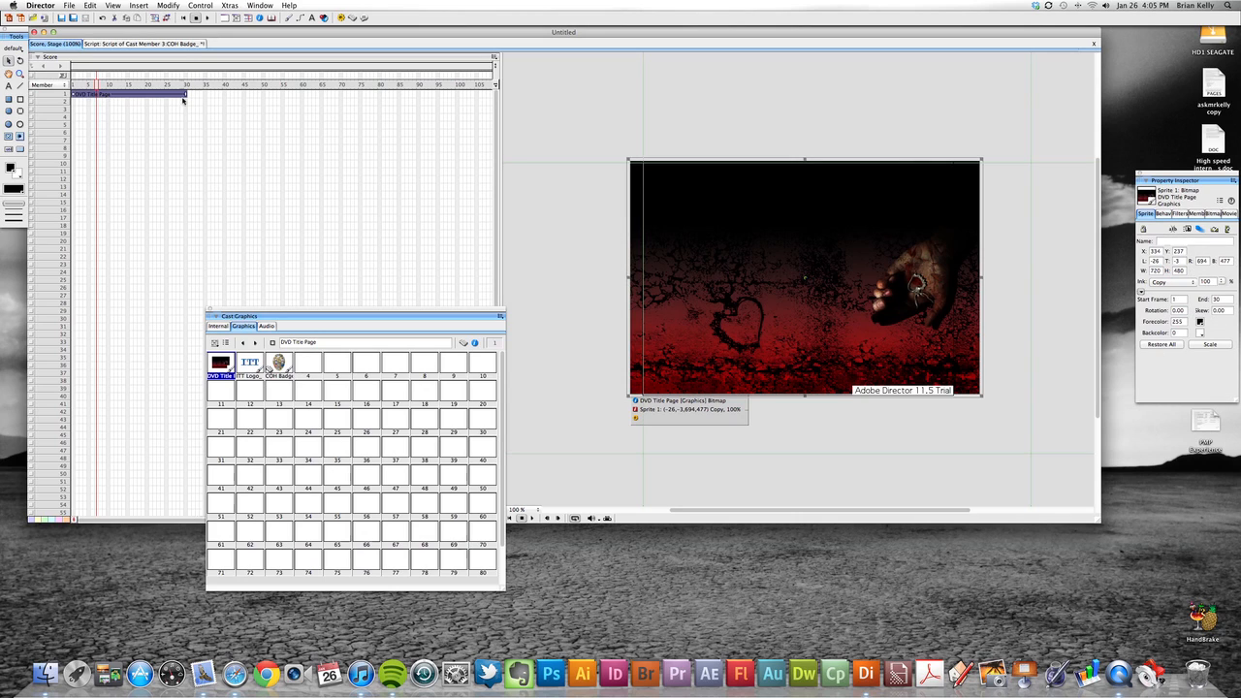
drag(185, 95, 155, 112)
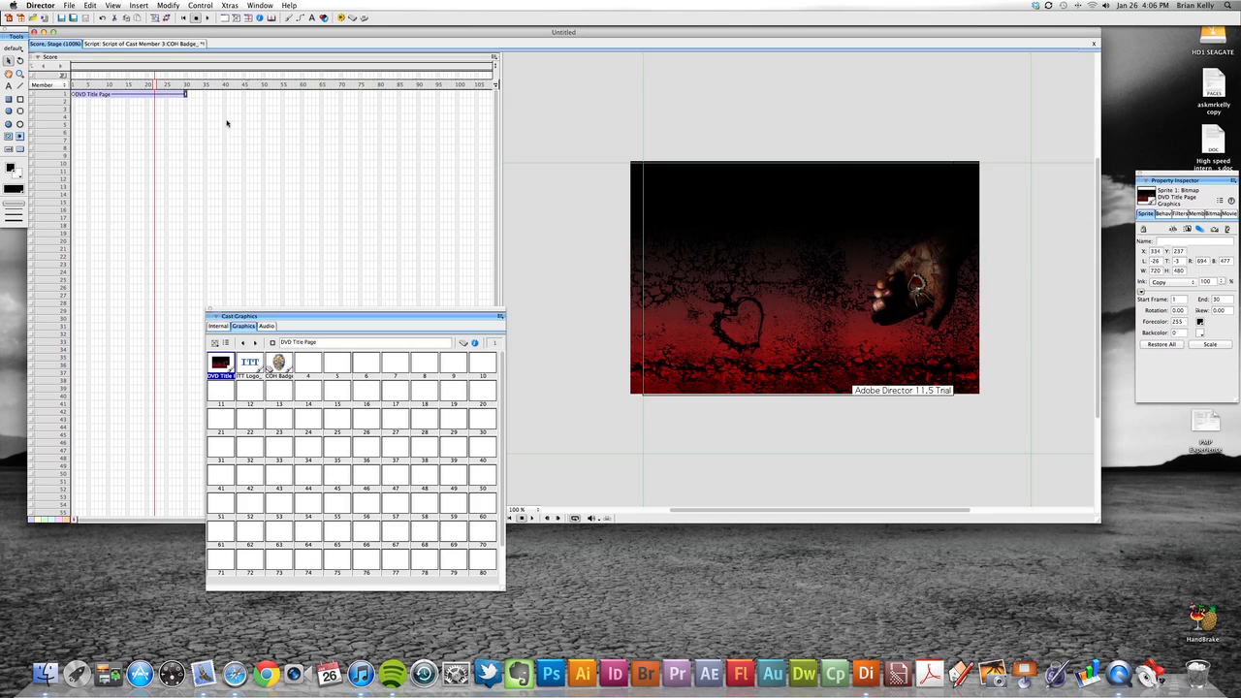
drag(287, 312, 255, 272)
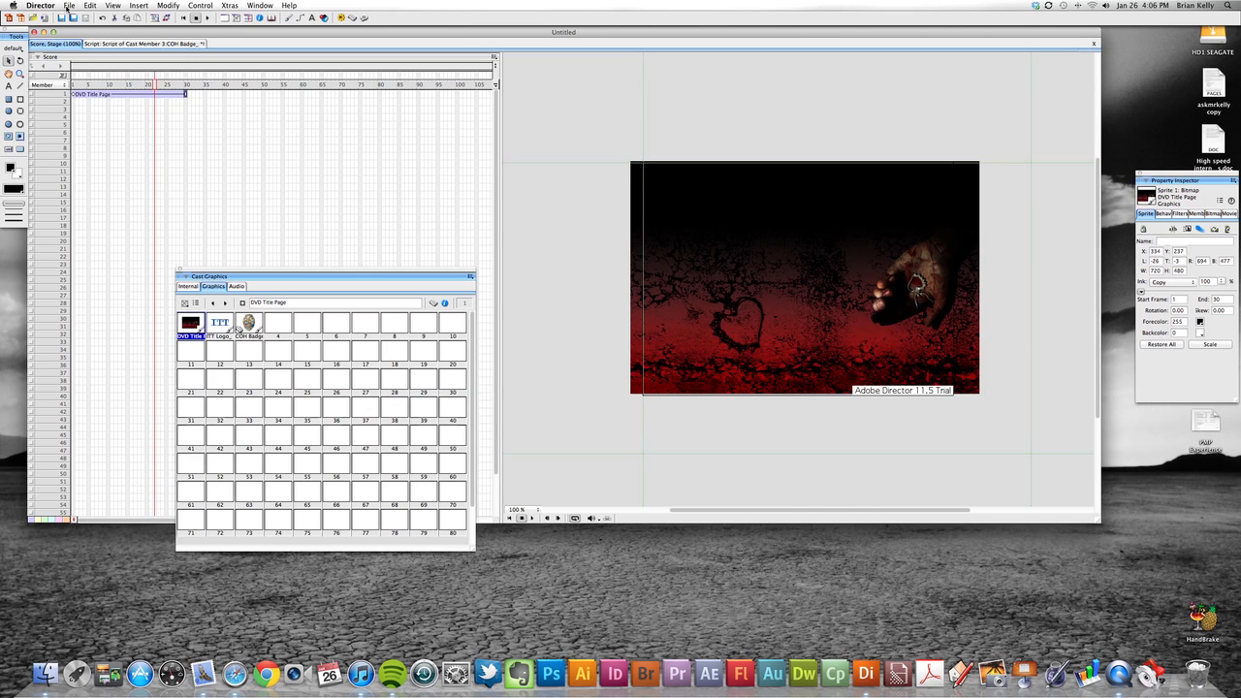
click(69, 6)
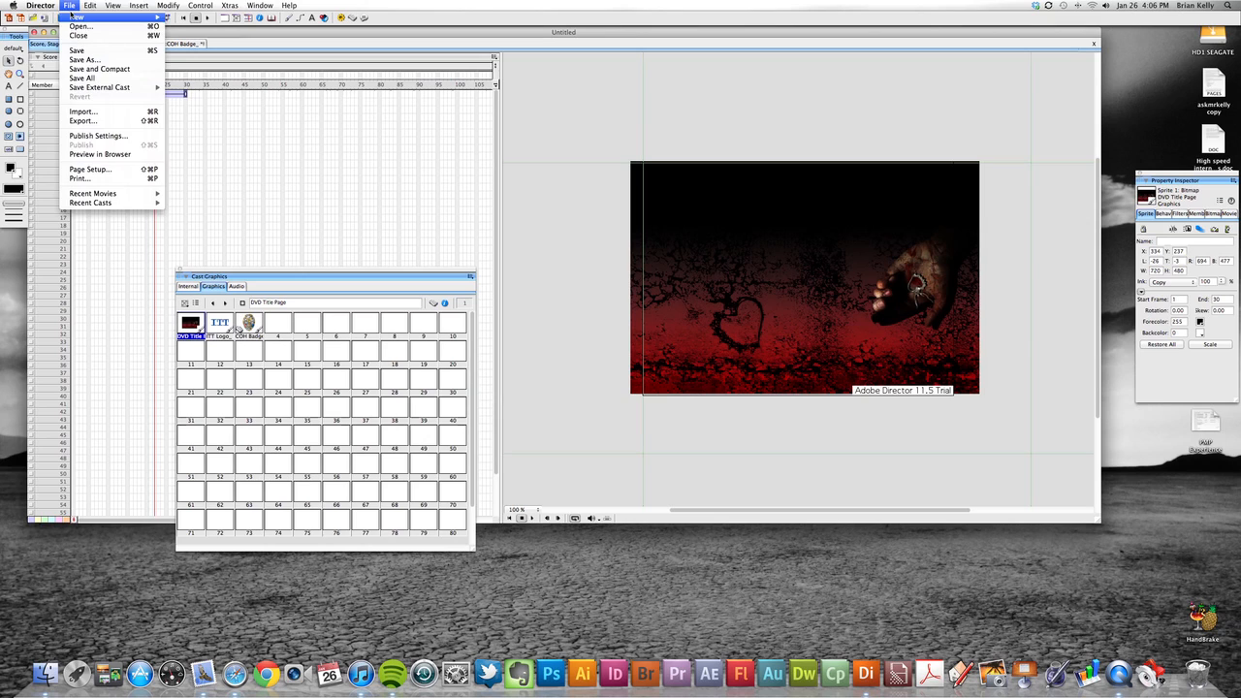
mouse_move(40, 6)
mouse_move(55, 27)
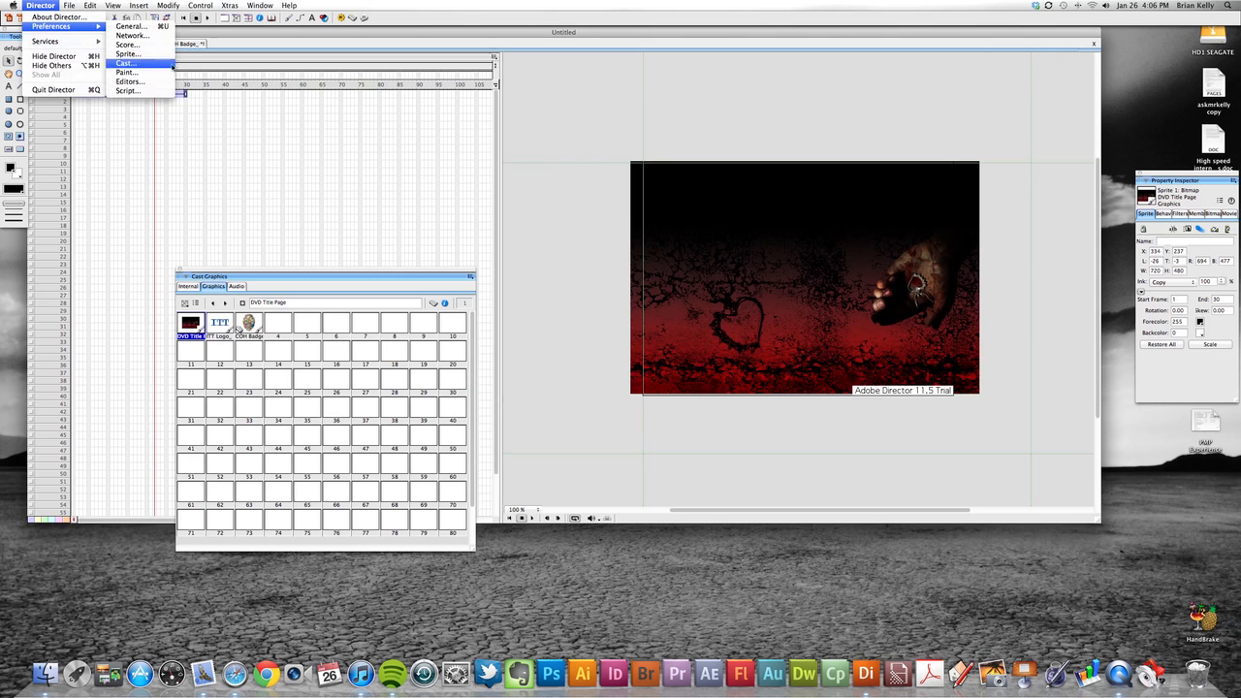
click(143, 53)
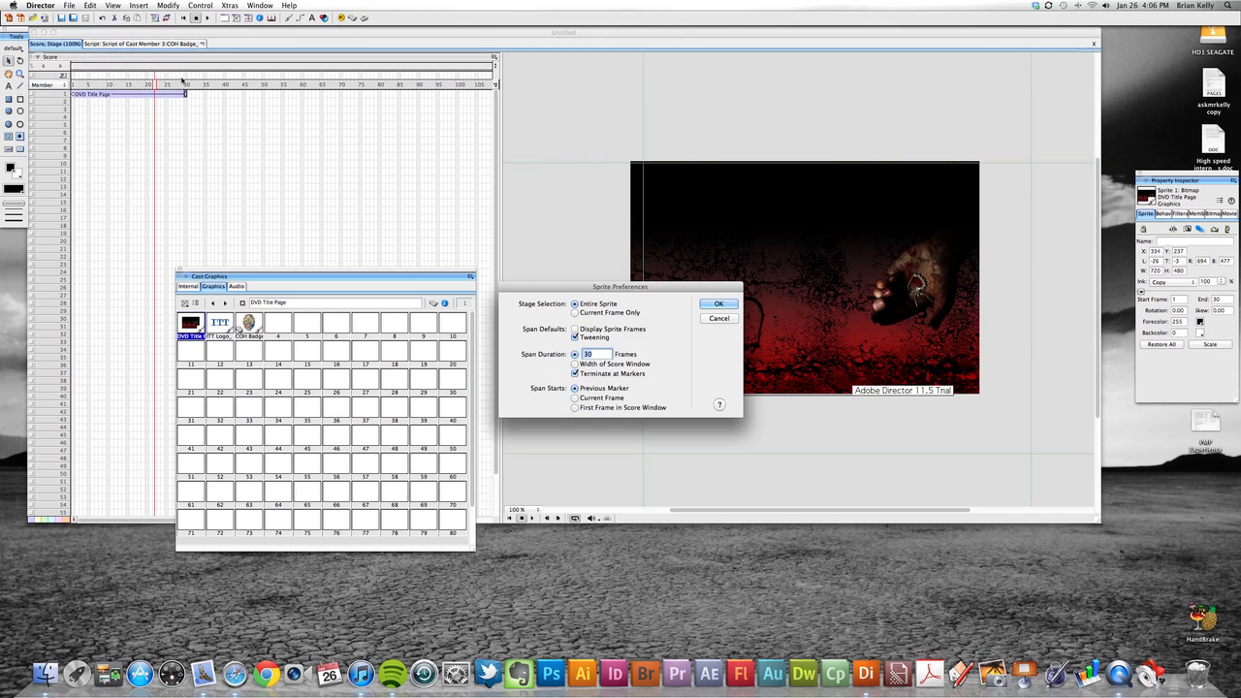
drag(619, 300, 360, 164)
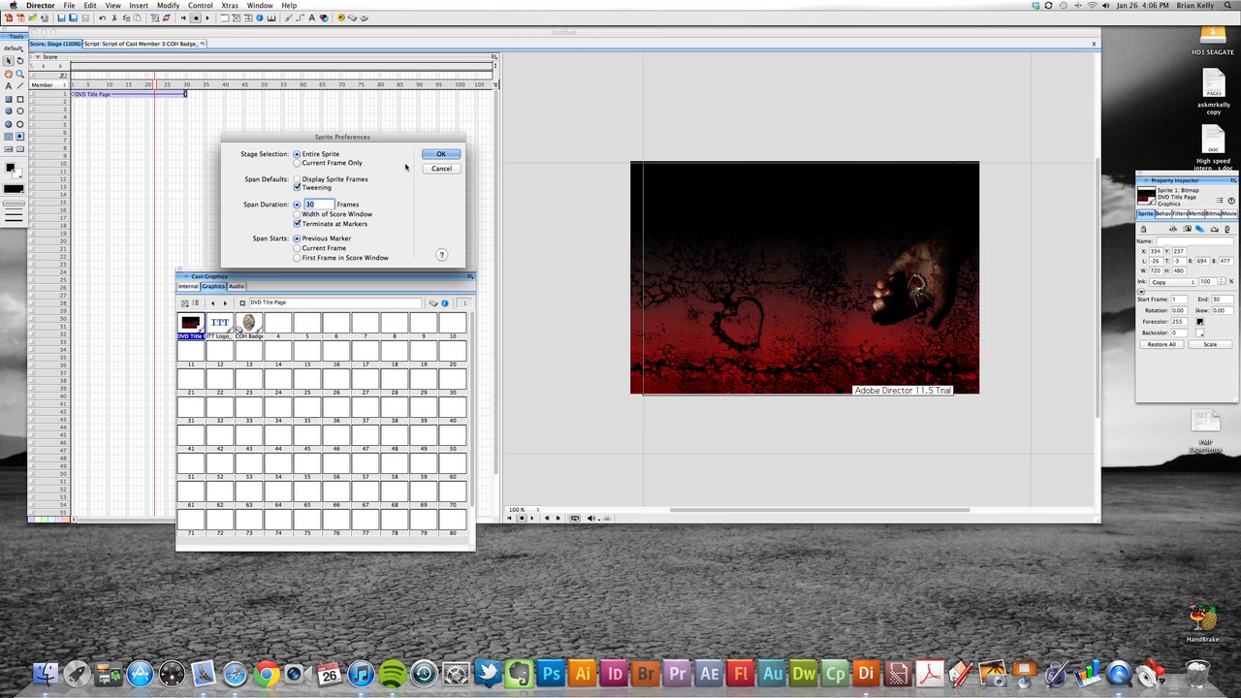
click(441, 166)
Set the default sprite span duration to 1 frame in the Sprite preferences.
click(44, 6)
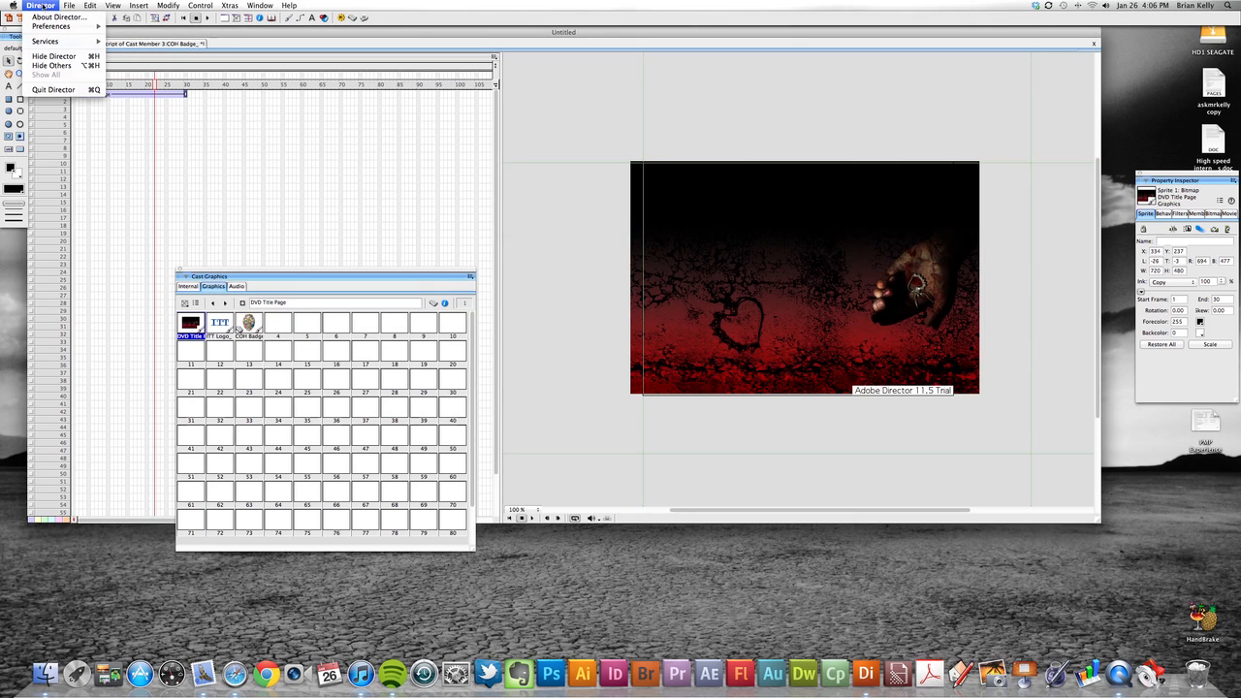
mouse_move(42, 26)
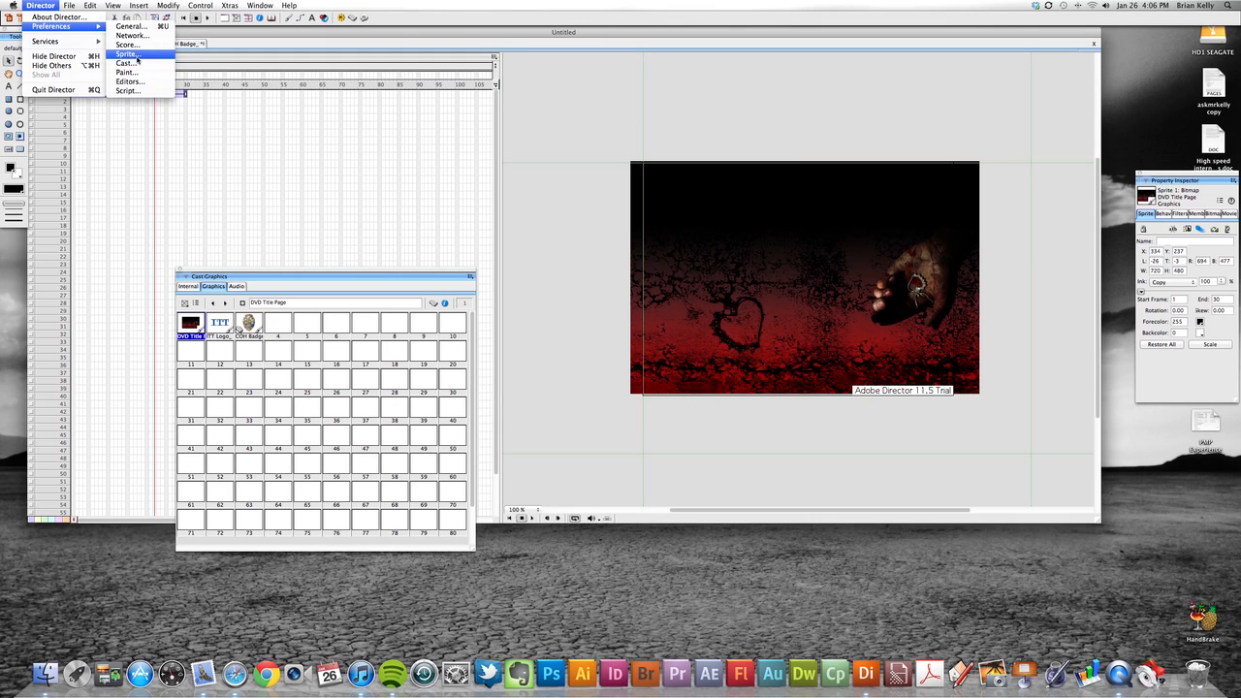
click(127, 53)
drag(590, 289, 407, 207)
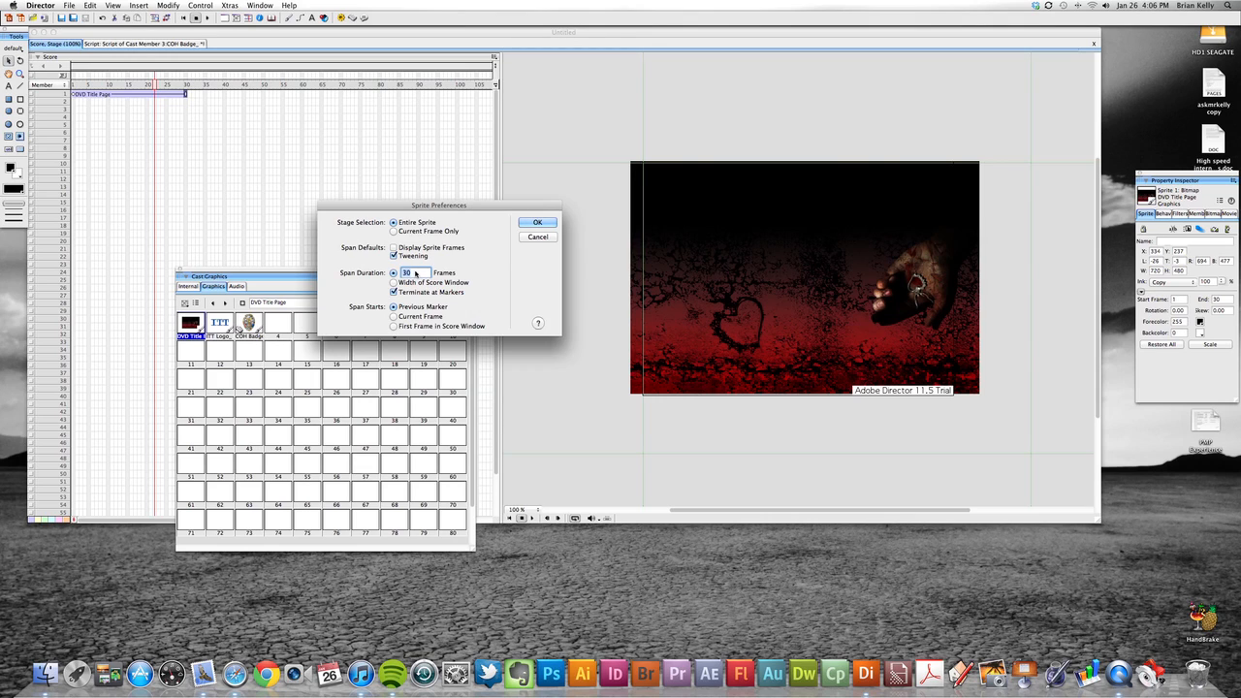
text(1)
click(524, 225)
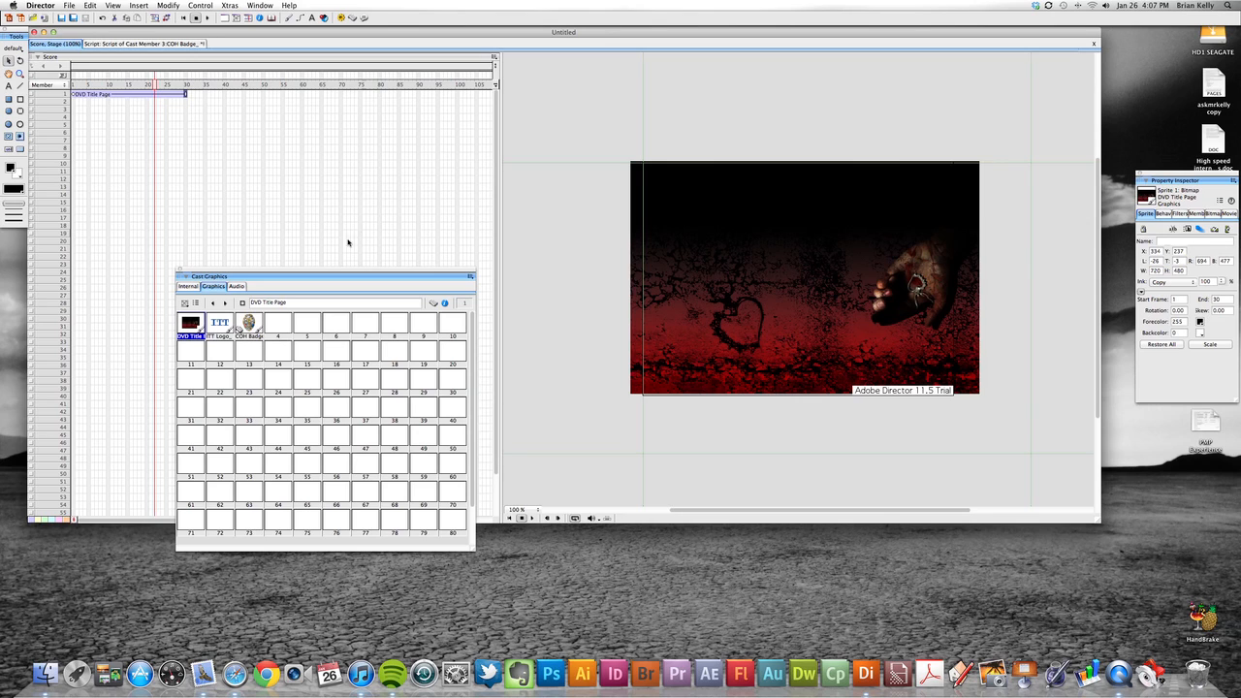
Place the COH Badge member from the Graphics cast on the stage as a one-frame sprite in channel 2 and select it in the Score.
click(249, 324)
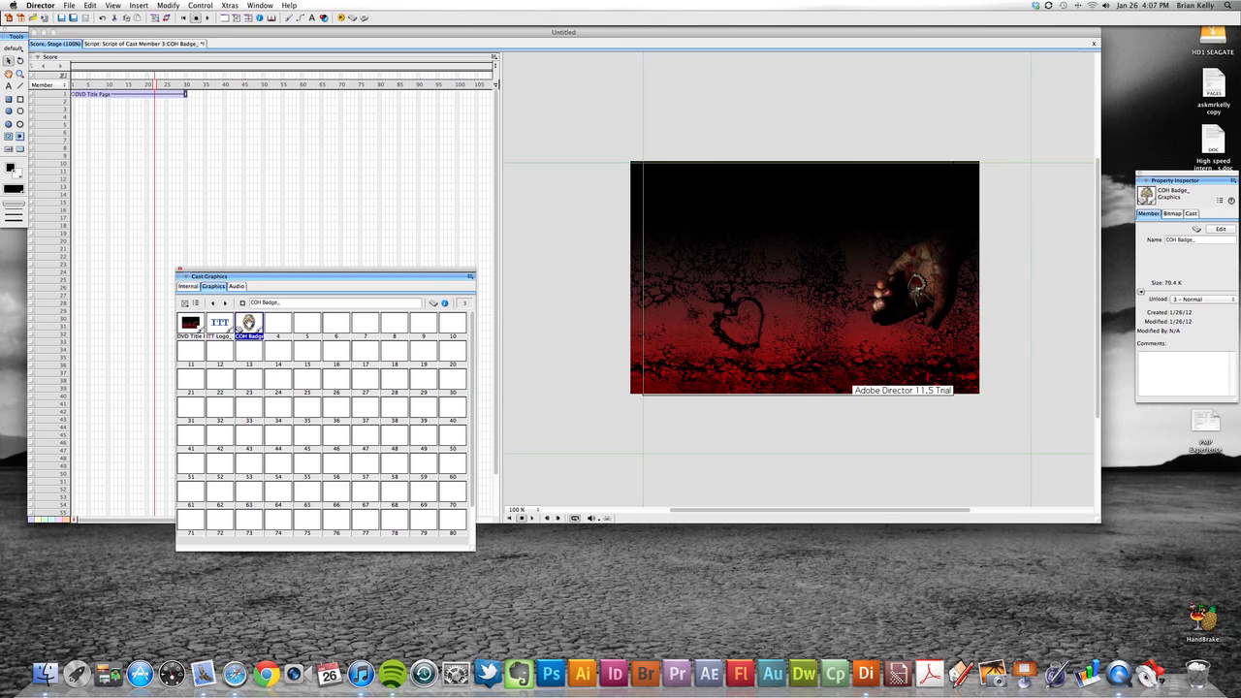
drag(249, 323, 723, 291)
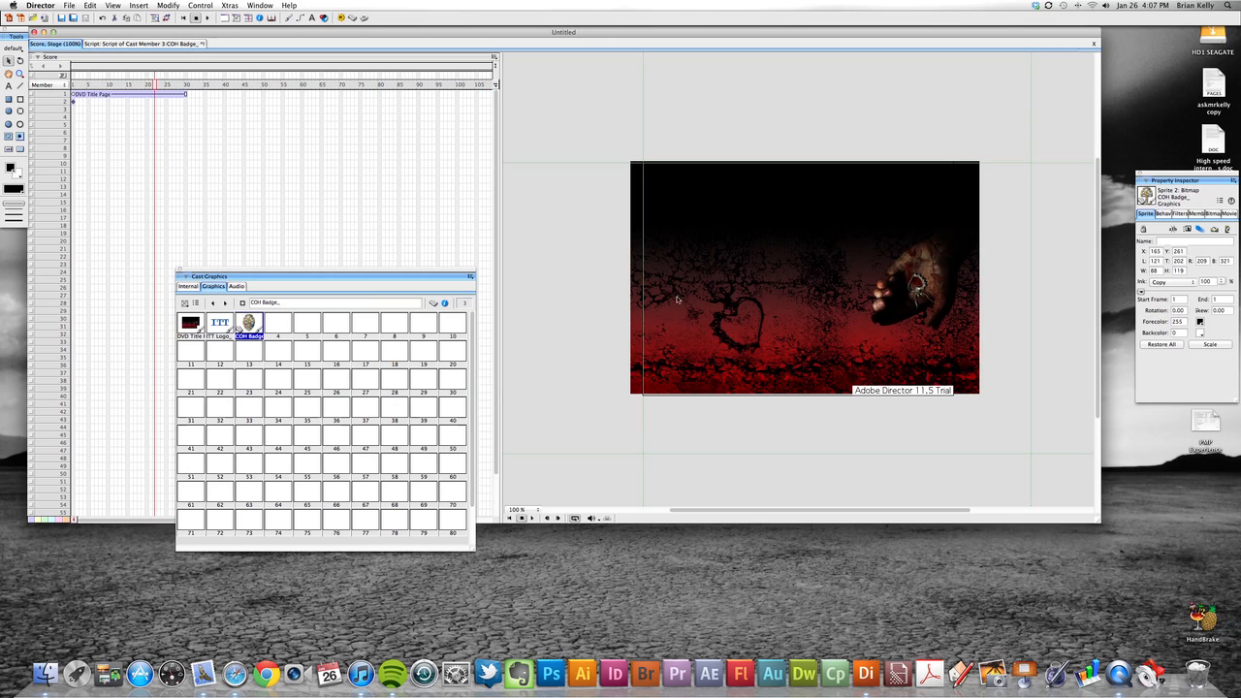
click(73, 105)
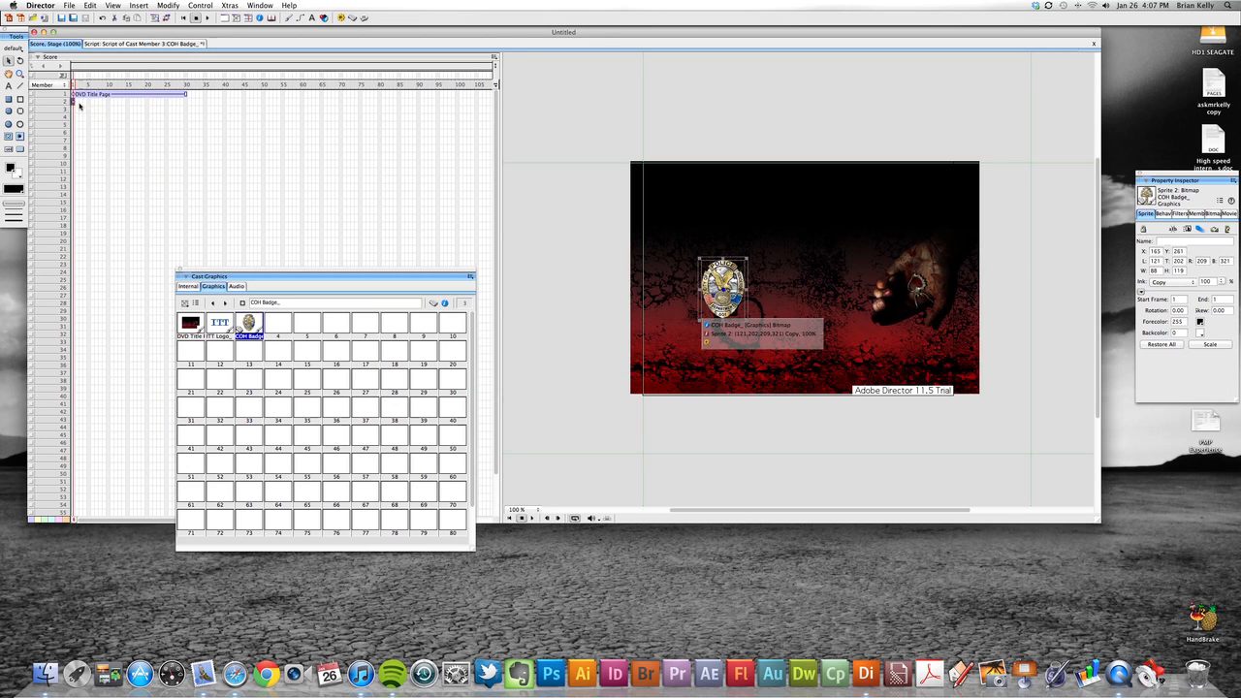
Set the default sprite span duration to 30 frames in the Sprite preferences.
click(51, 7)
mouse_move(83, 26)
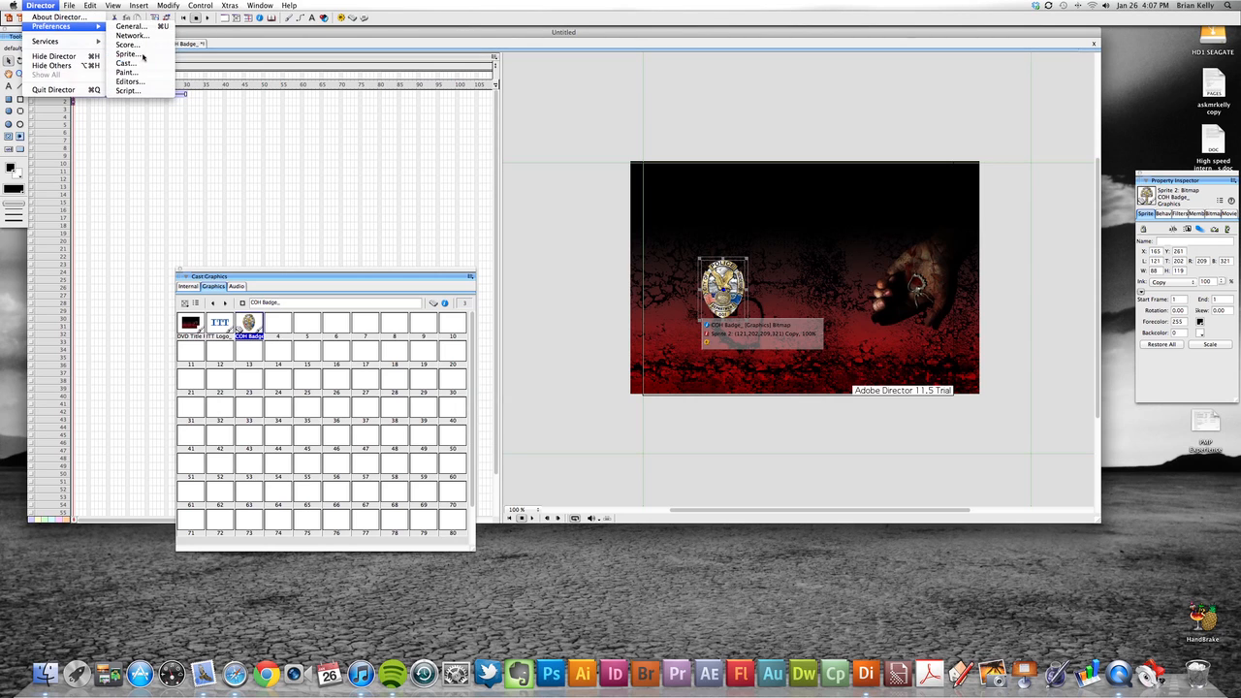
click(143, 56)
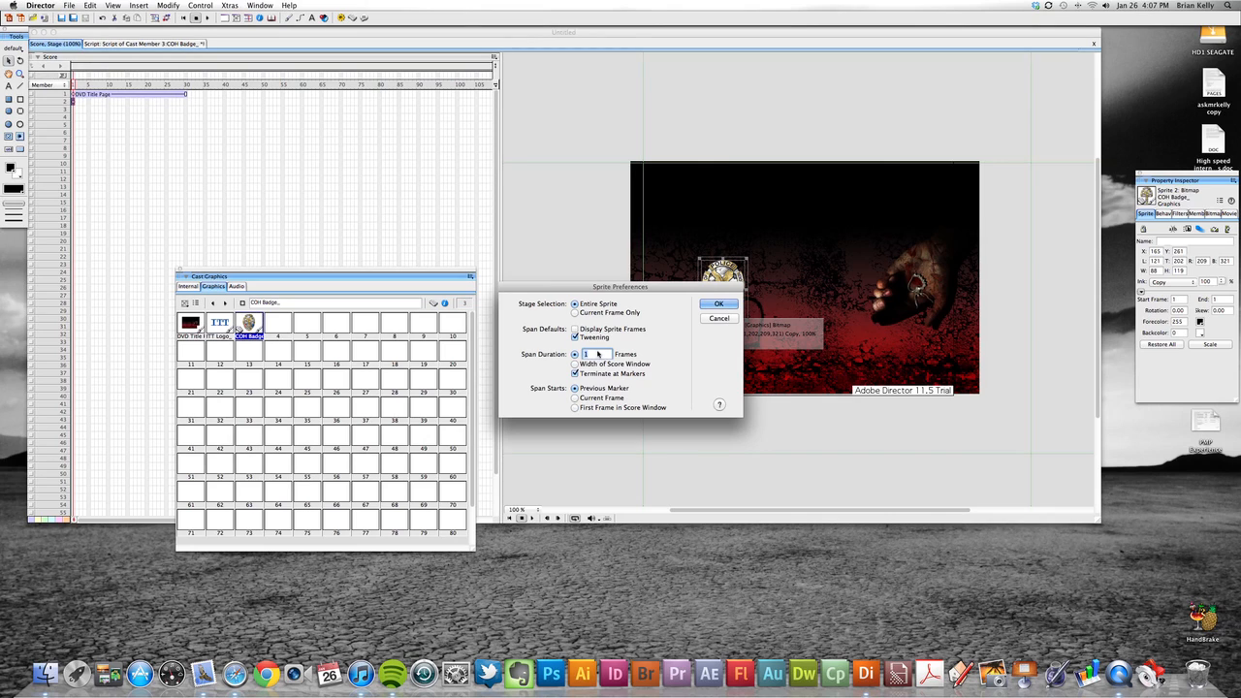
text(30)
key(Return)
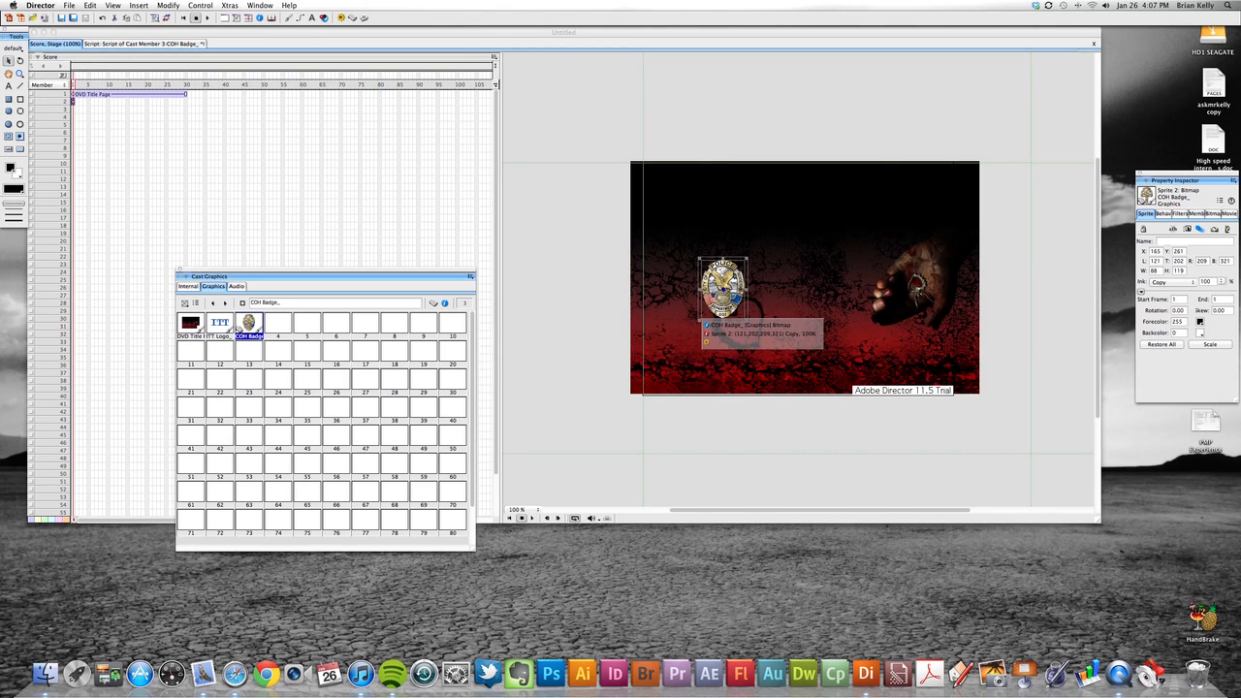
Try to stretch the one-frame COH Badge sprite in channel 2 directly in the Score.
click(88, 86)
click(72, 101)
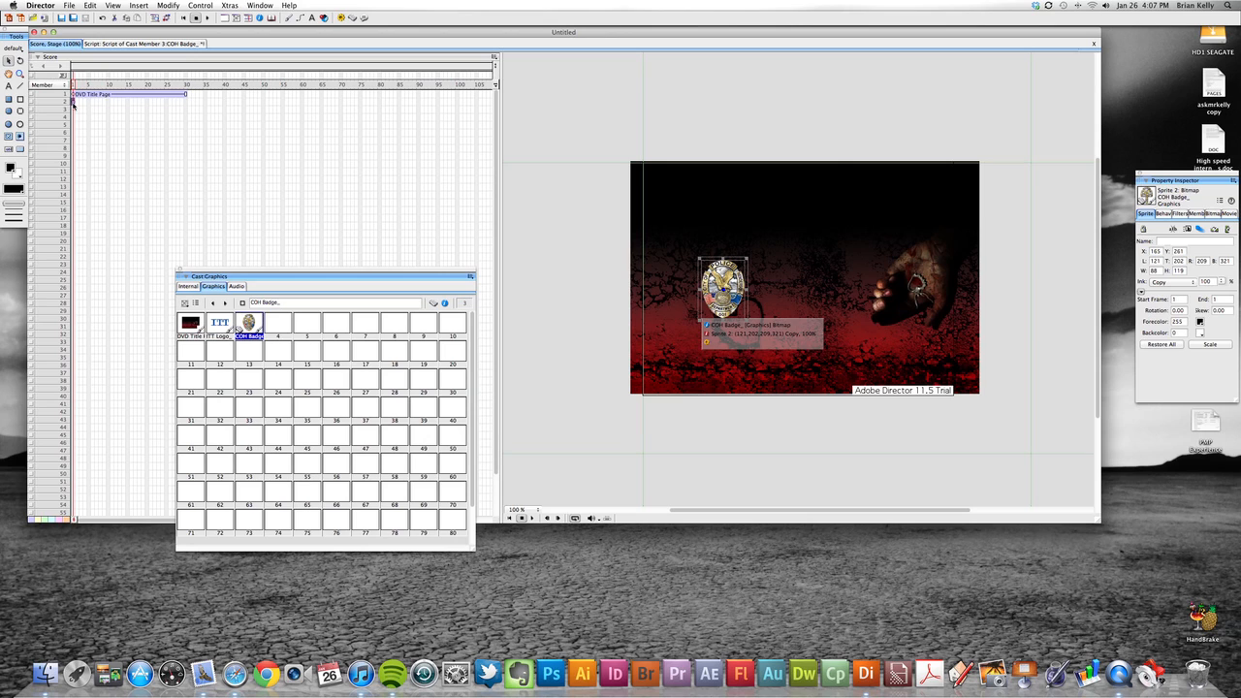
mouse_move(74, 104)
mouse_down()
mouse_move(89, 104)
mouse_move(73, 104)
mouse_up()
Move the Property Inspector beside the Score and set the COH Badge sprite's end frame to 30.
click(262, 6)
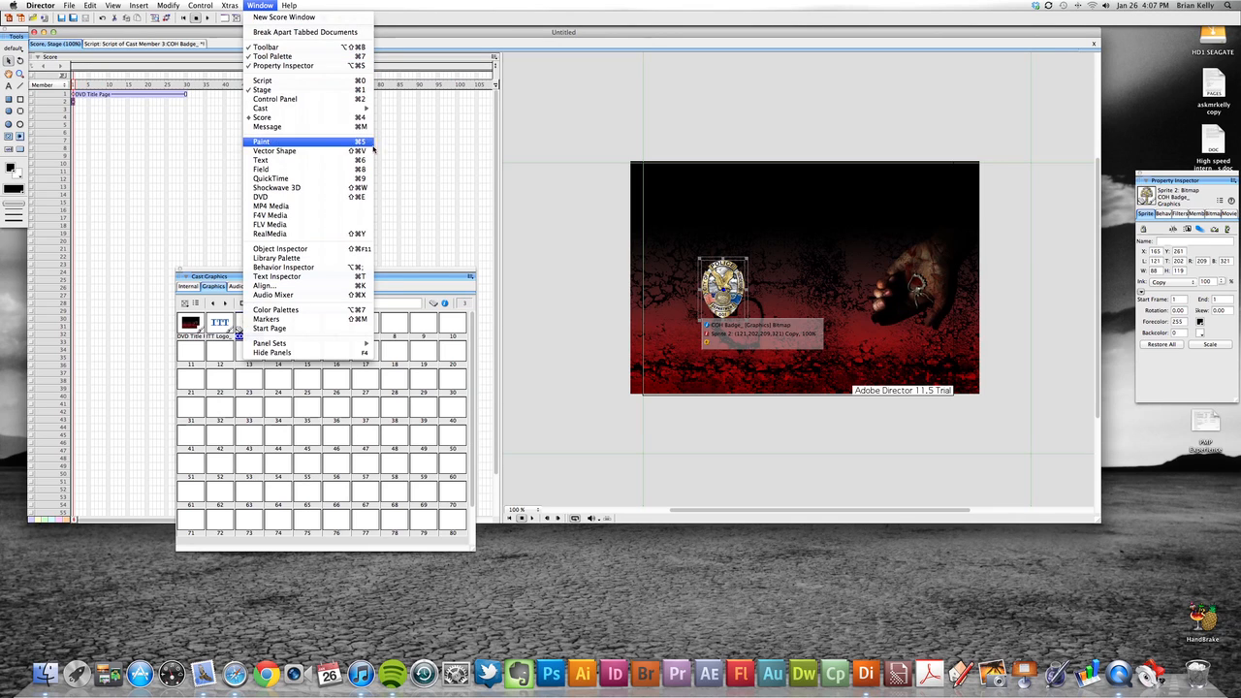
click(447, 160)
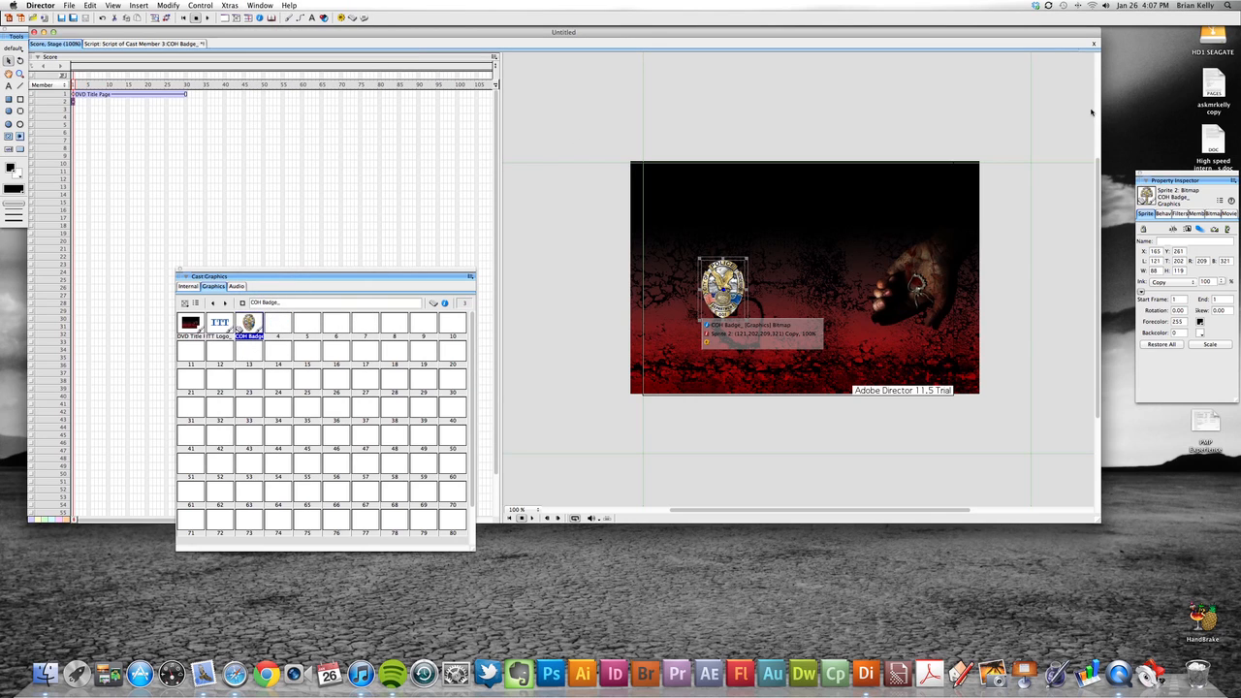
drag(1203, 182, 578, 90)
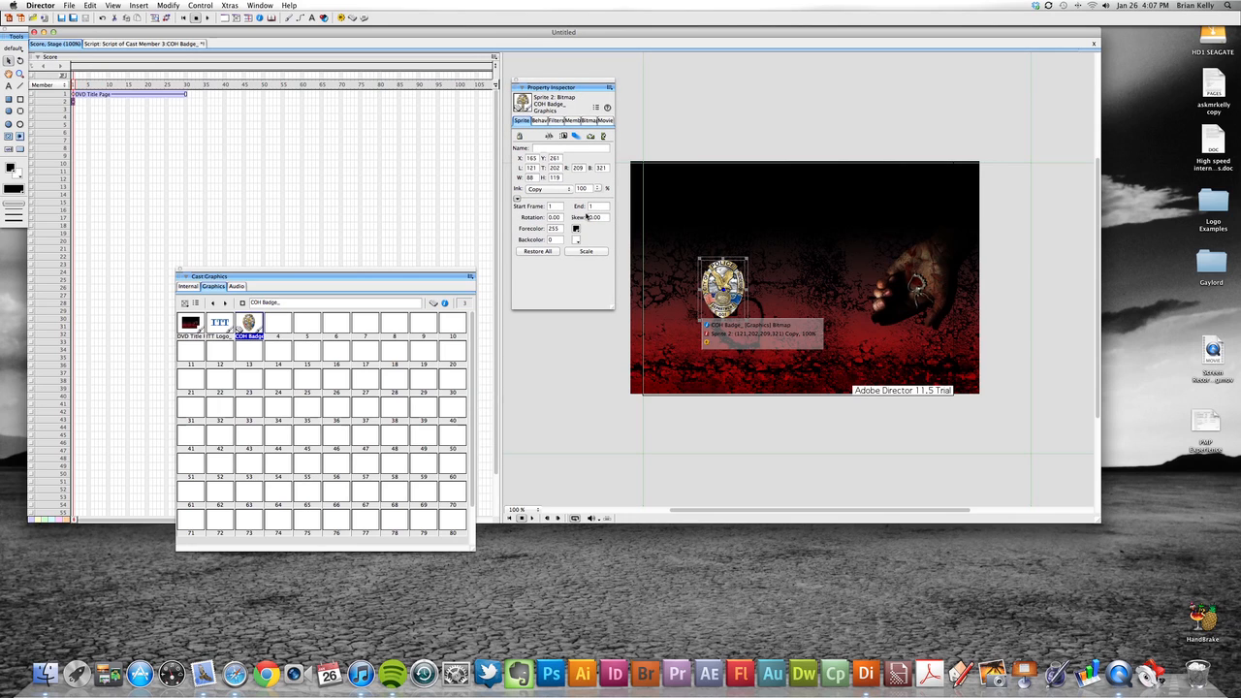
click(549, 206)
click(599, 207)
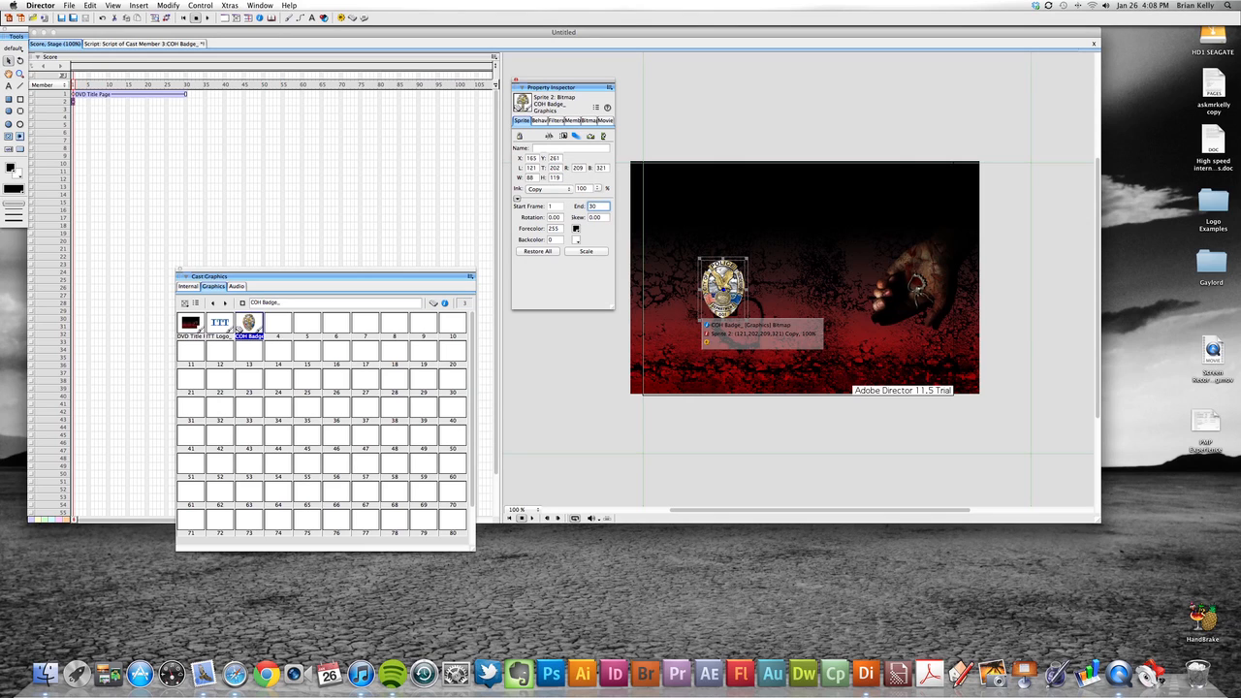
key(Return)
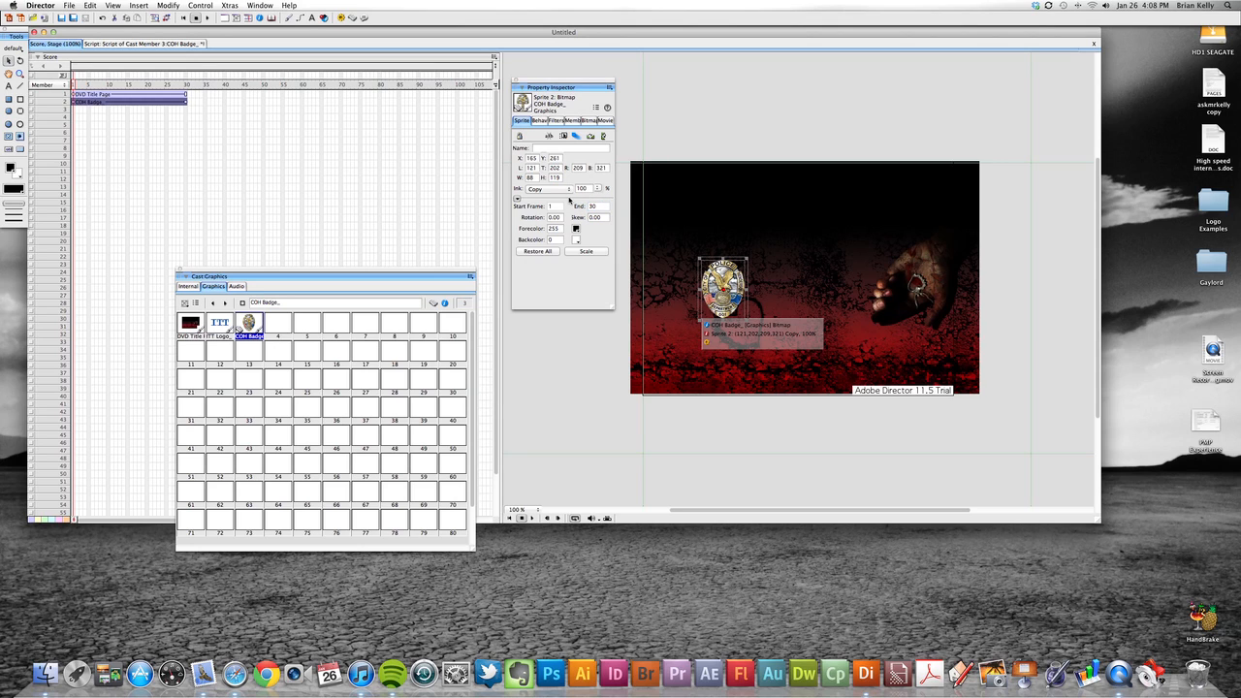
Select the DVD Title Page and COH Badge sprites in turn in the Score to compare their spans.
click(97, 94)
click(116, 103)
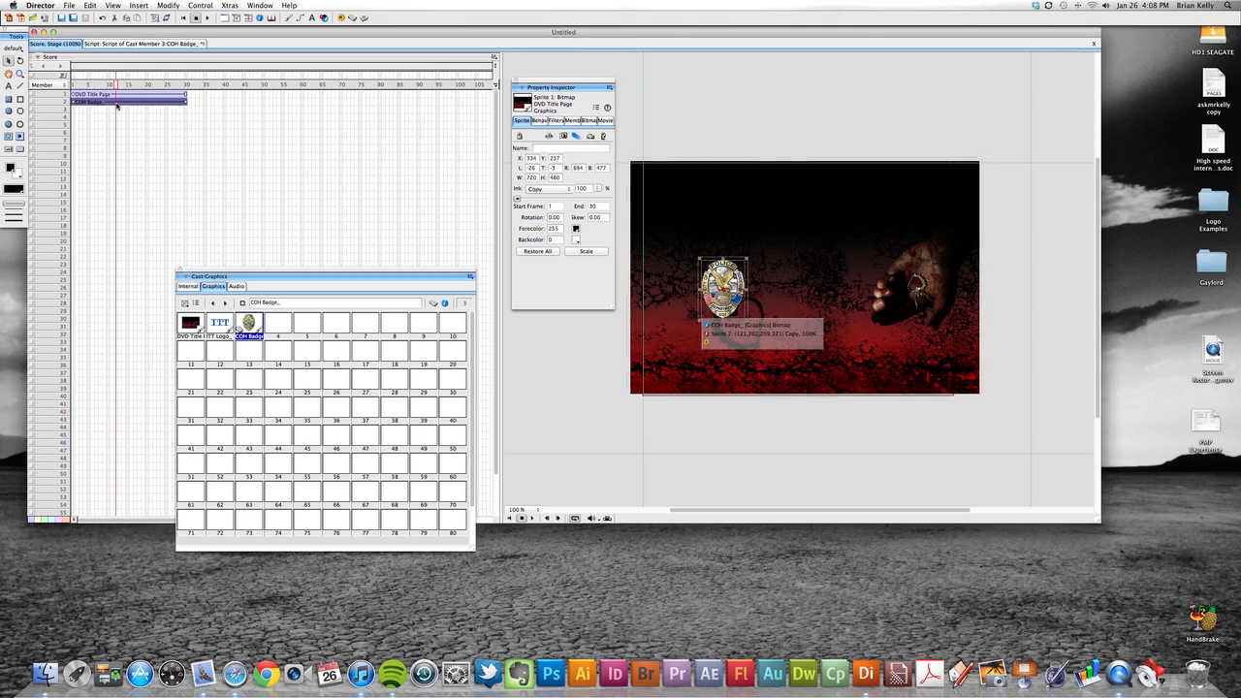
click(139, 95)
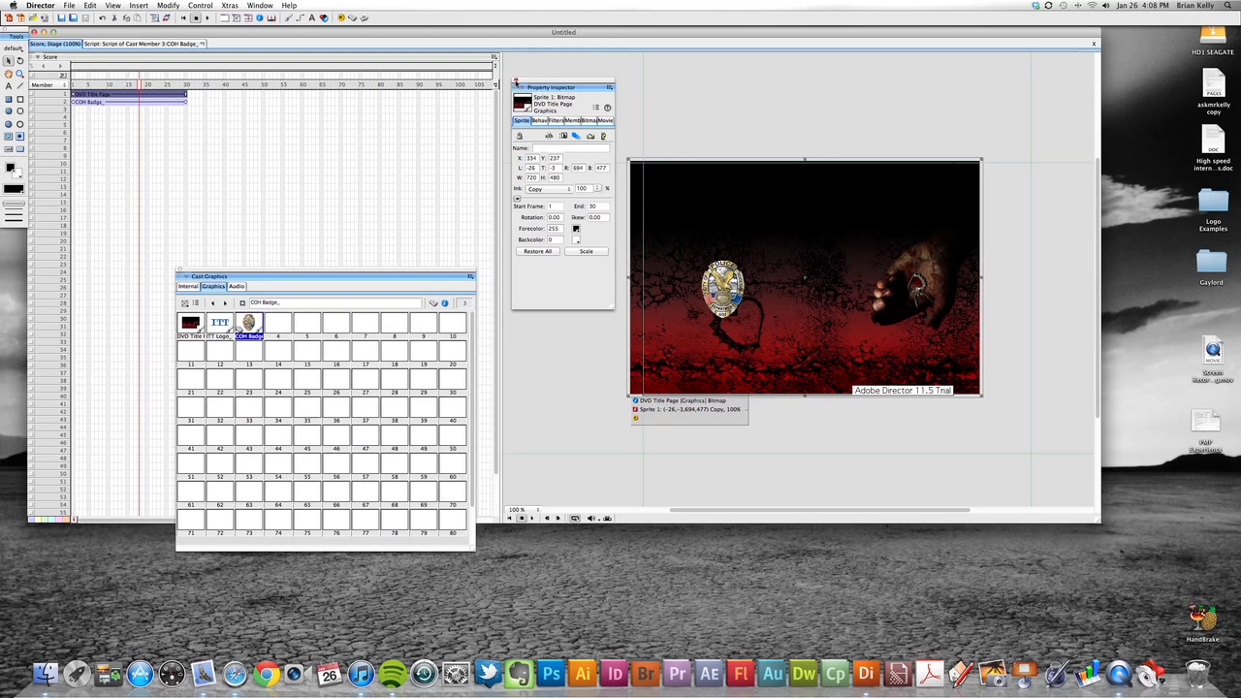
Close the Property Inspector and place the ITT Logo member on the stage as the sprite in channel 3.
click(517, 88)
drag(371, 273, 333, 296)
drag(180, 346, 795, 346)
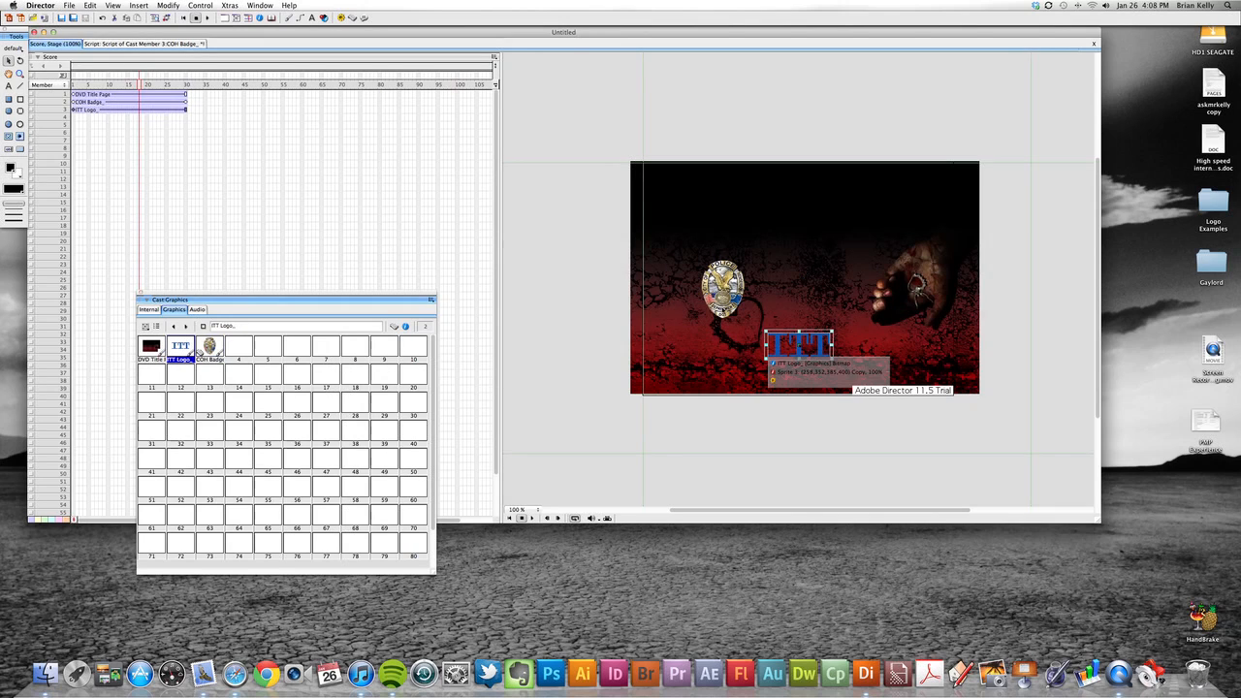
Move the COH Badge sprite to the lower left of the title graphic and the ITT Logo sprite to its lower right.
drag(722, 291, 677, 337)
drag(805, 349, 950, 367)
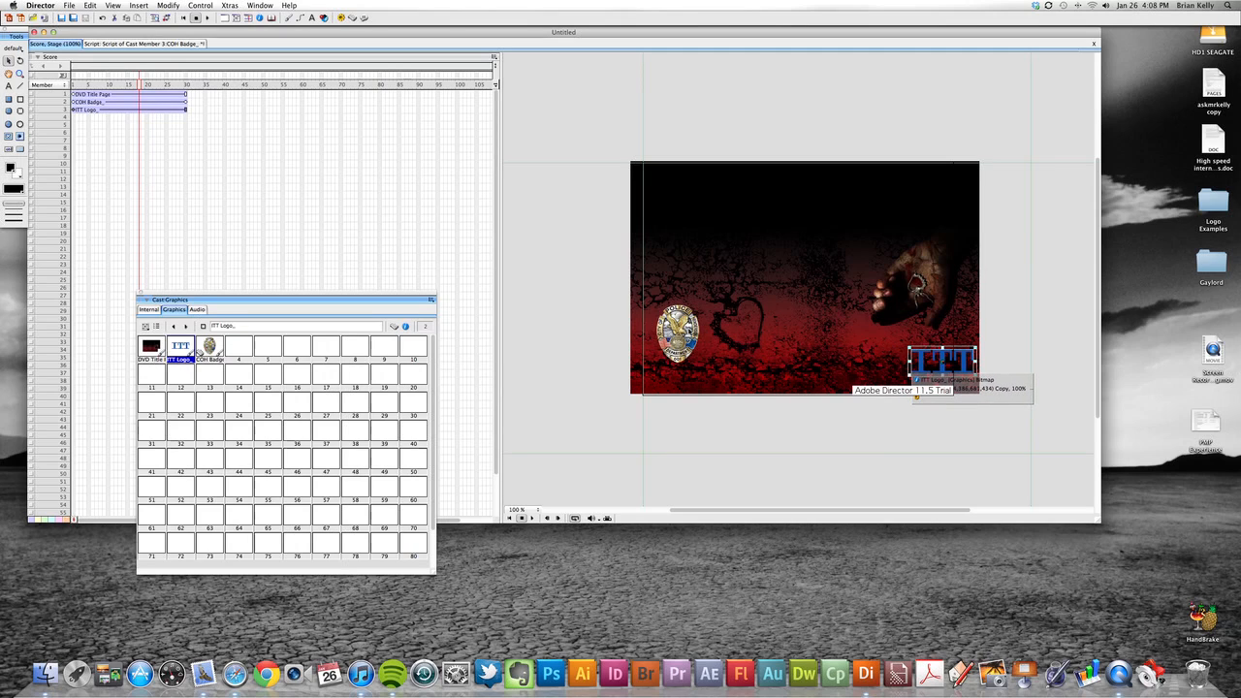
click(680, 334)
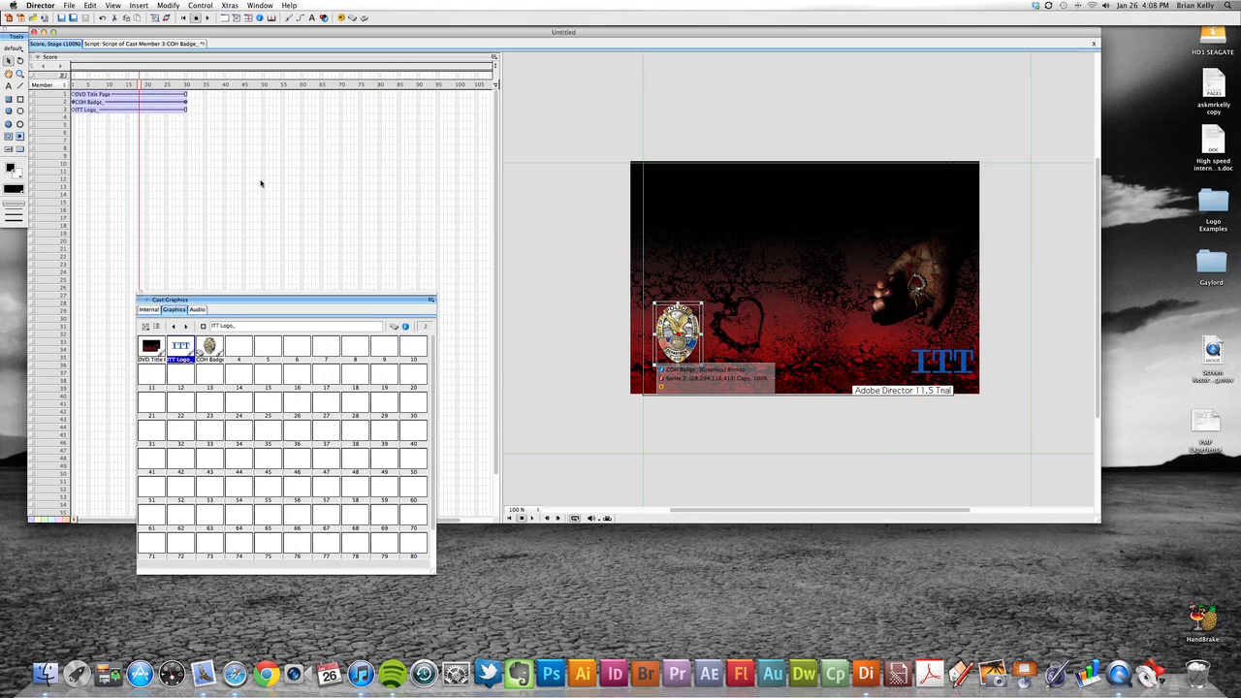
Place a second COH Badge sprite in channel 5, in the upper left part of the title graphic.
click(109, 85)
click(132, 124)
drag(134, 85, 94, 88)
click(128, 180)
click(112, 127)
drag(201, 351, 731, 230)
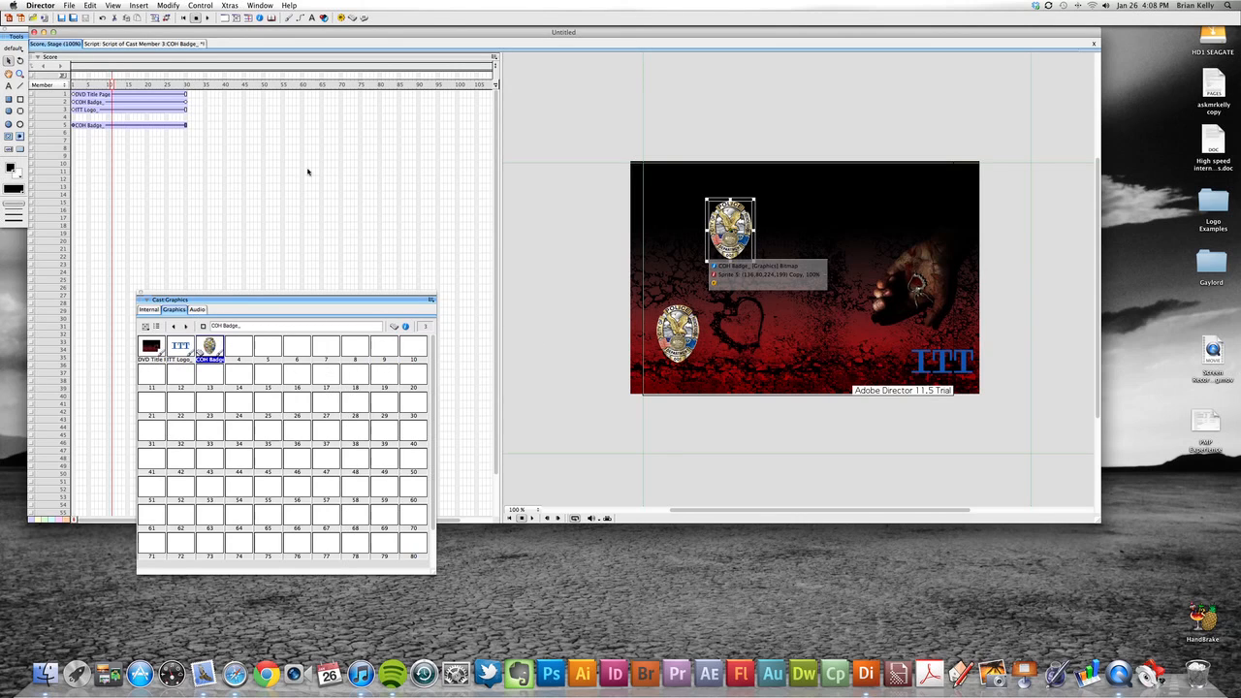
Add a COH Badge sprite in channel 12 starting at about frame 36, and return the playhead to about frame 23.
drag(278, 183, 210, 179)
drag(210, 351, 752, 252)
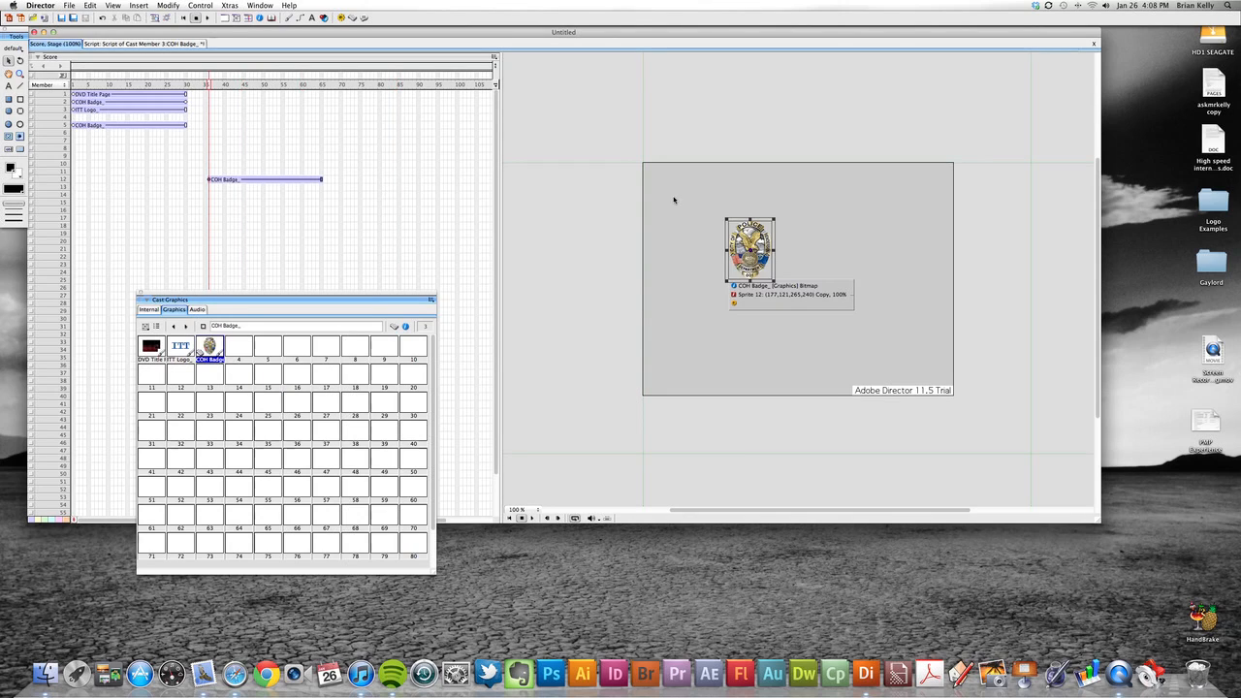
click(230, 179)
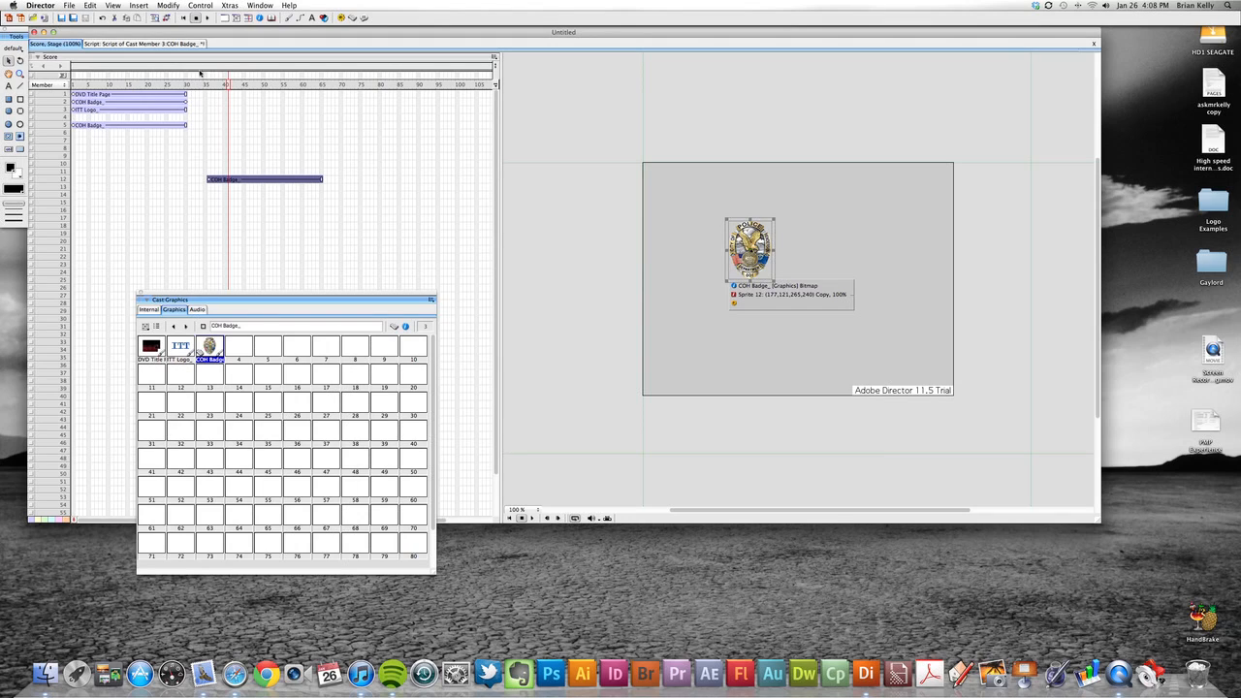
drag(134, 85, 160, 85)
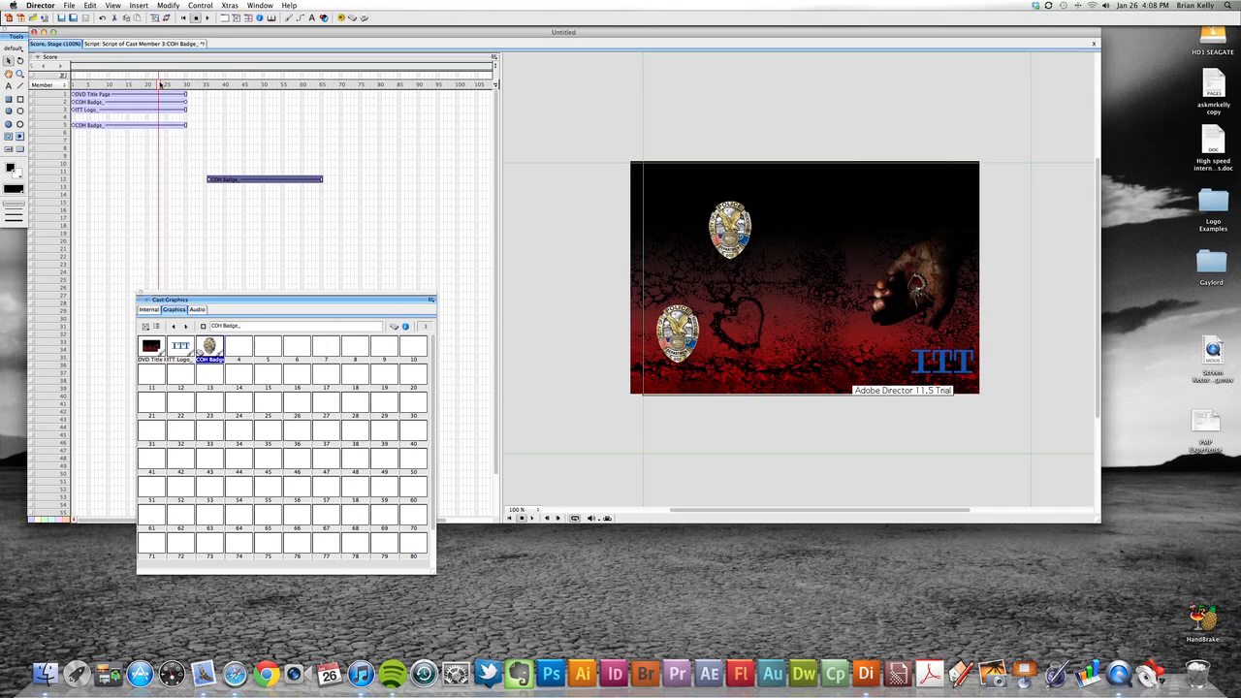
Delete the COH Badge sprites in channels 5 and 12 and return the playhead to about frame 16.
click(151, 125)
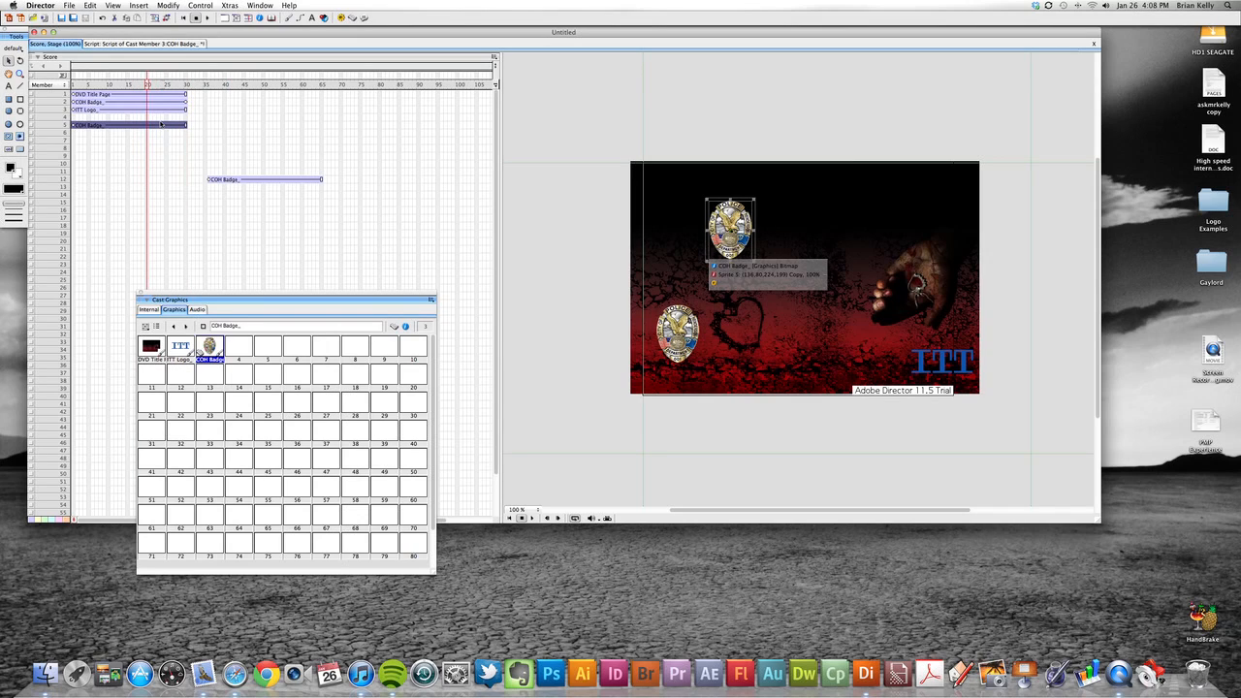
key(Delete)
click(276, 179)
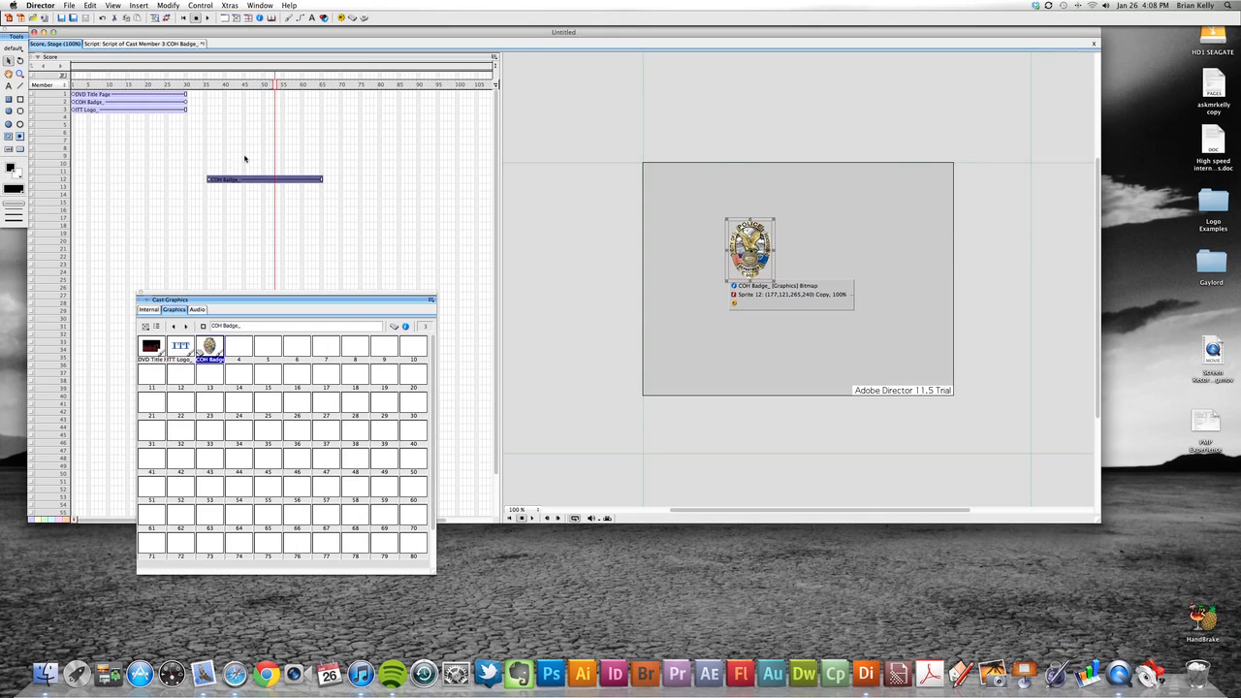
key(Delete)
click(160, 85)
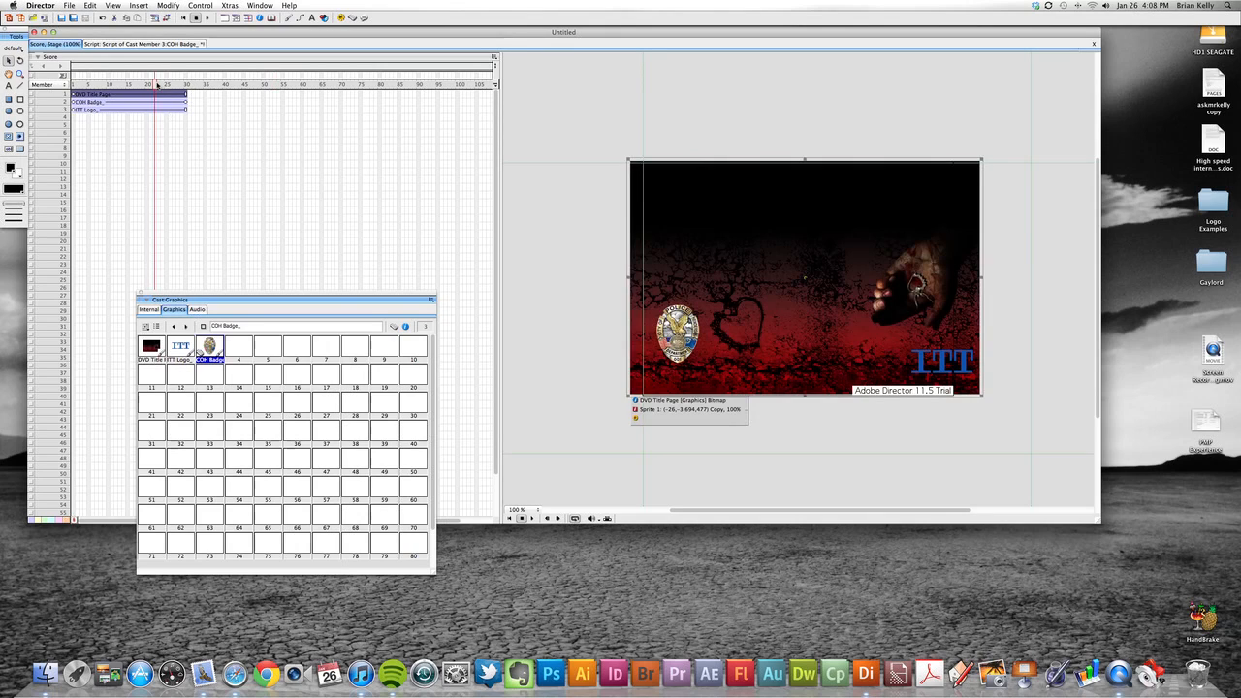
drag(162, 86, 133, 85)
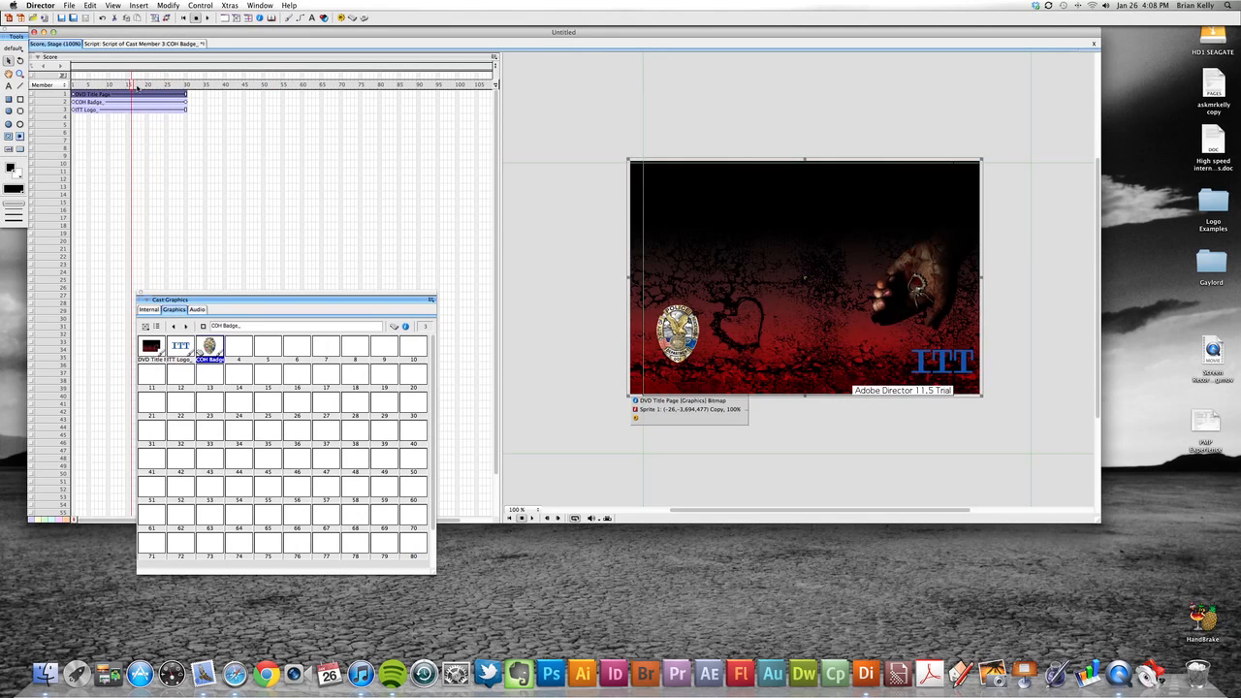
click(130, 158)
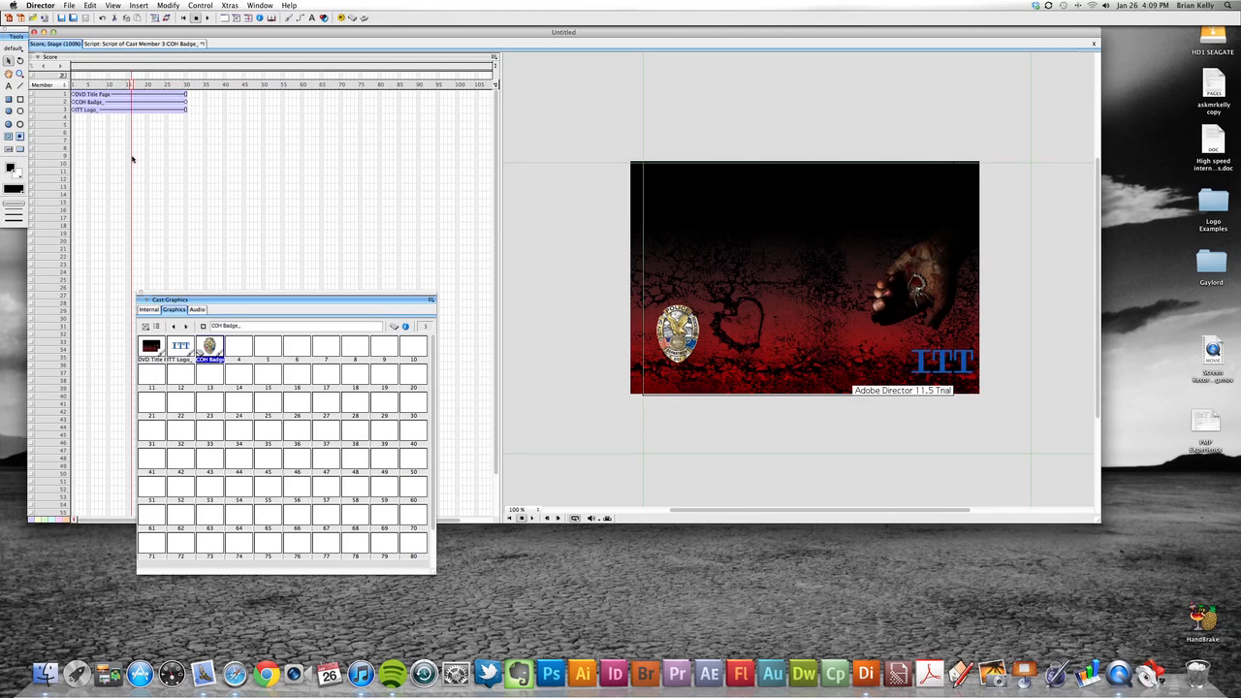
View the stage at about frame 48, beyond the sprite spans, and return the playhead to about frame 16.
click(202, 157)
click(254, 163)
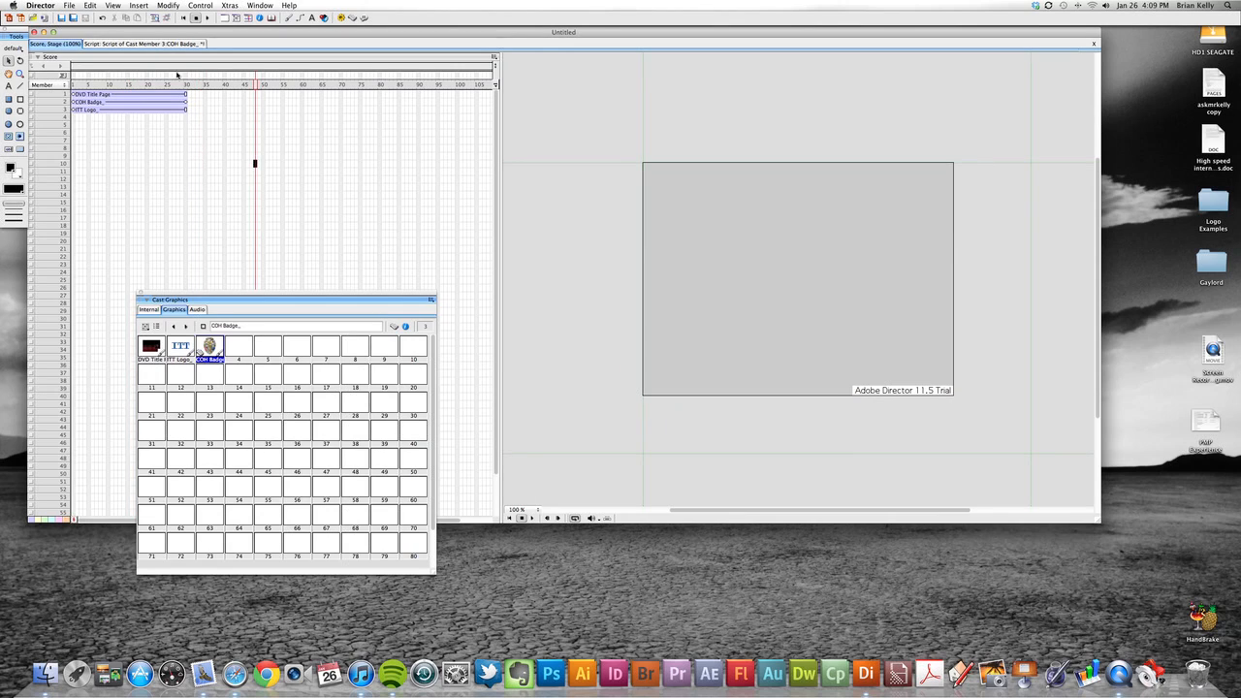
drag(176, 85, 107, 85)
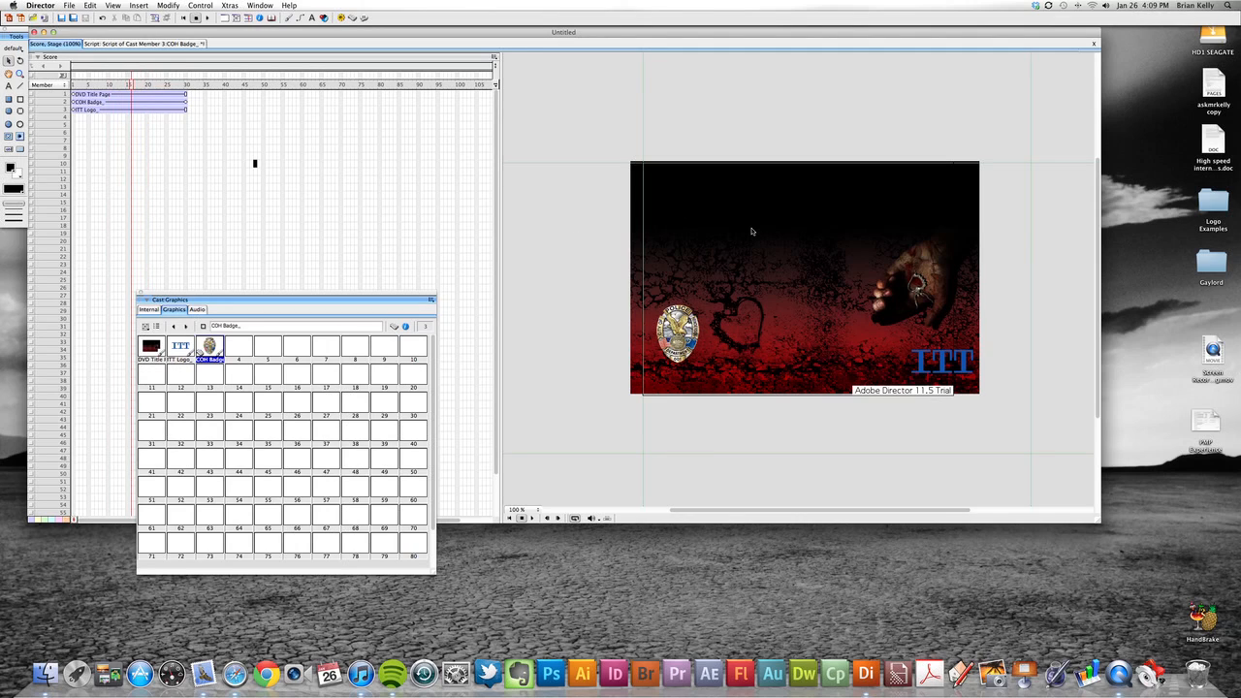
Select the COH Badge sprite in channel 2, close the Cast window and move the playhead to about frame 20.
click(677, 334)
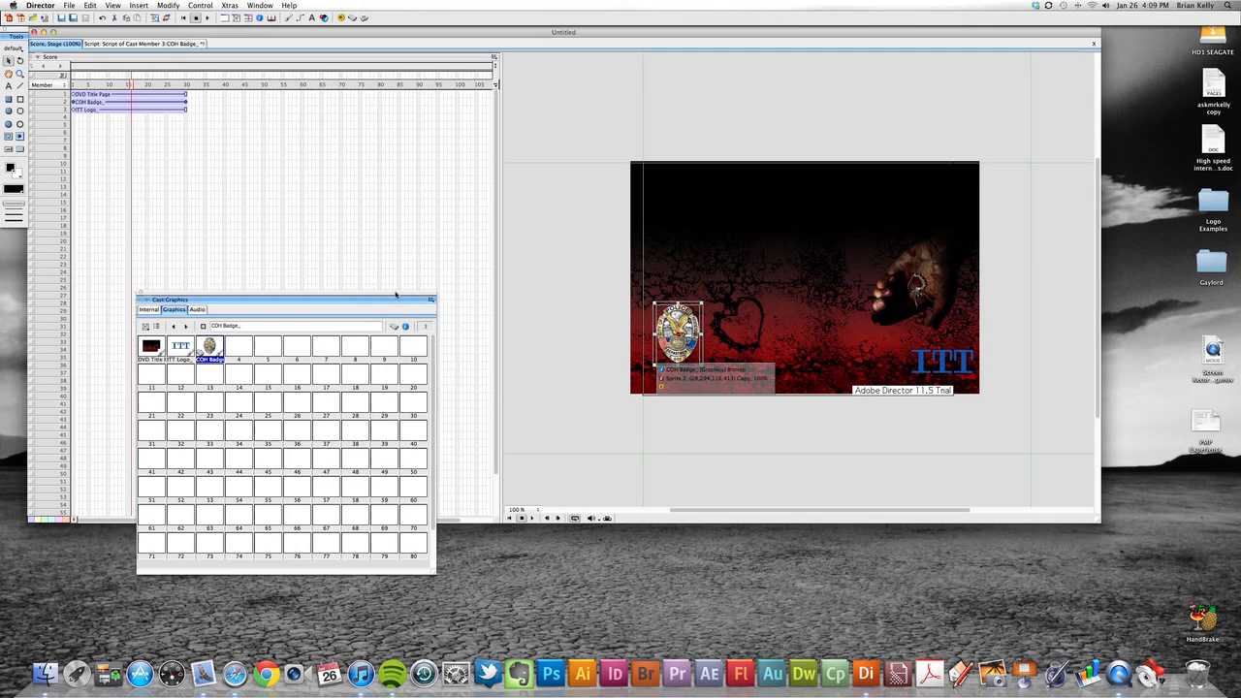
click(141, 297)
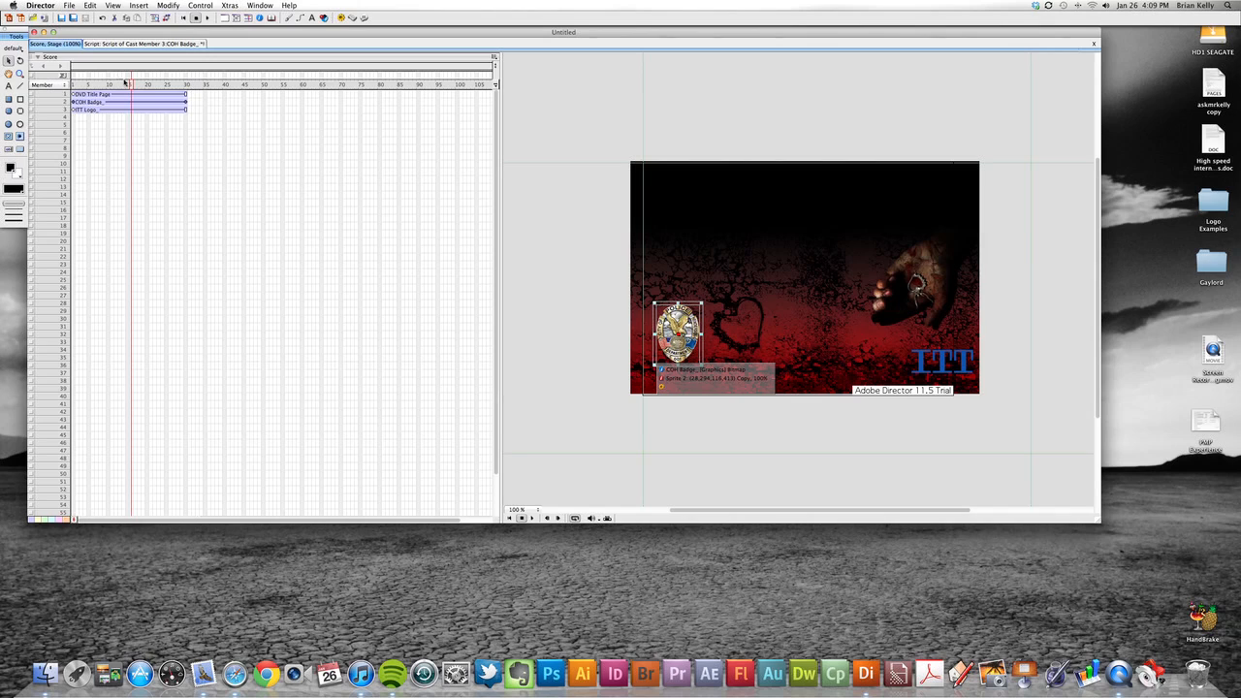
mouse_move(131, 86)
mouse_down()
mouse_move(80, 93)
mouse_move(255, 103)
mouse_move(142, 101)
mouse_up()
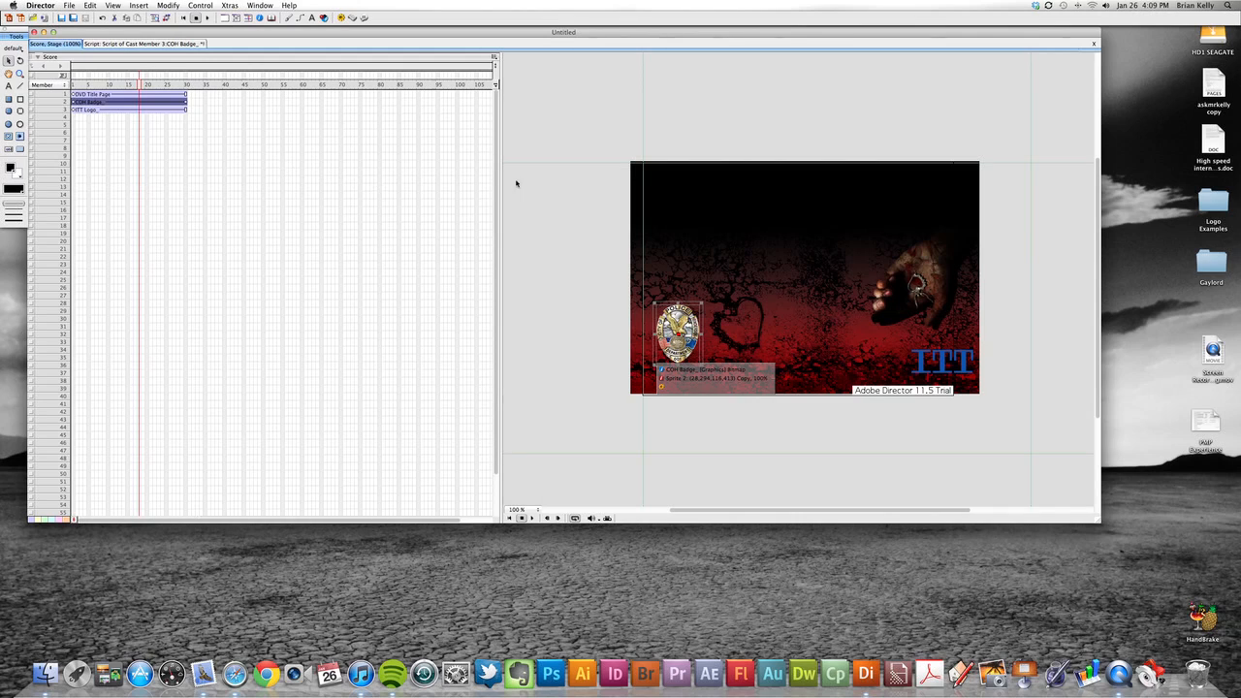
drag(163, 86, 147, 85)
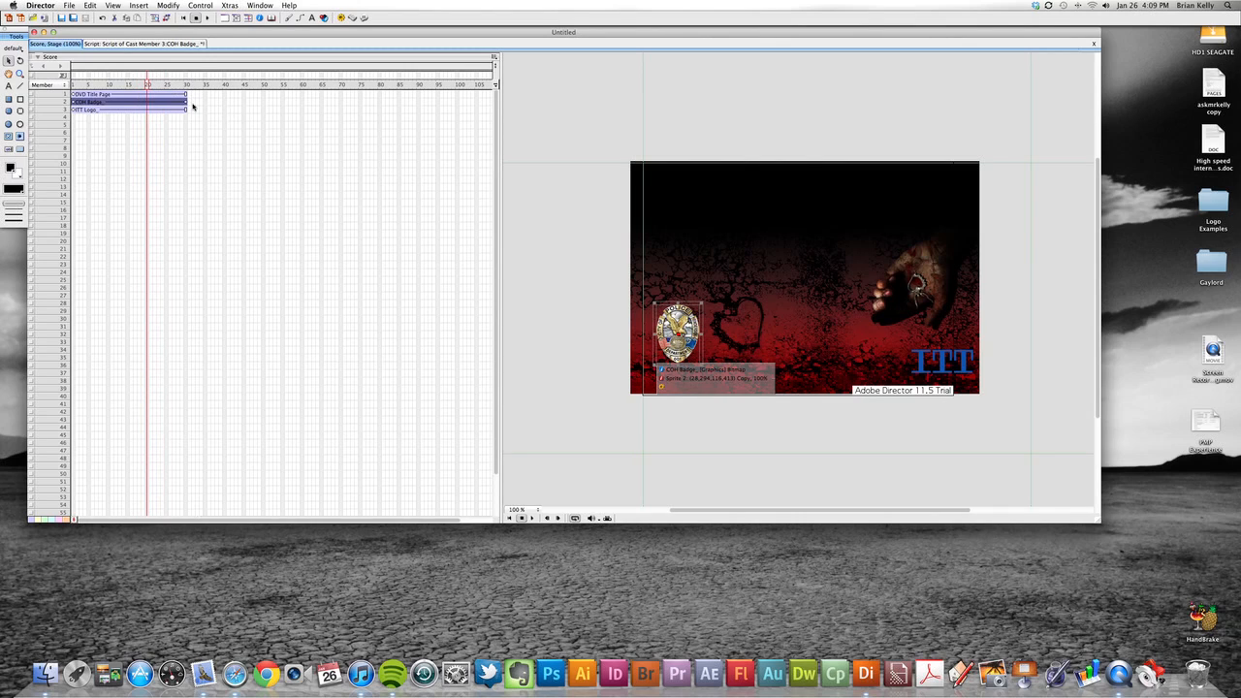